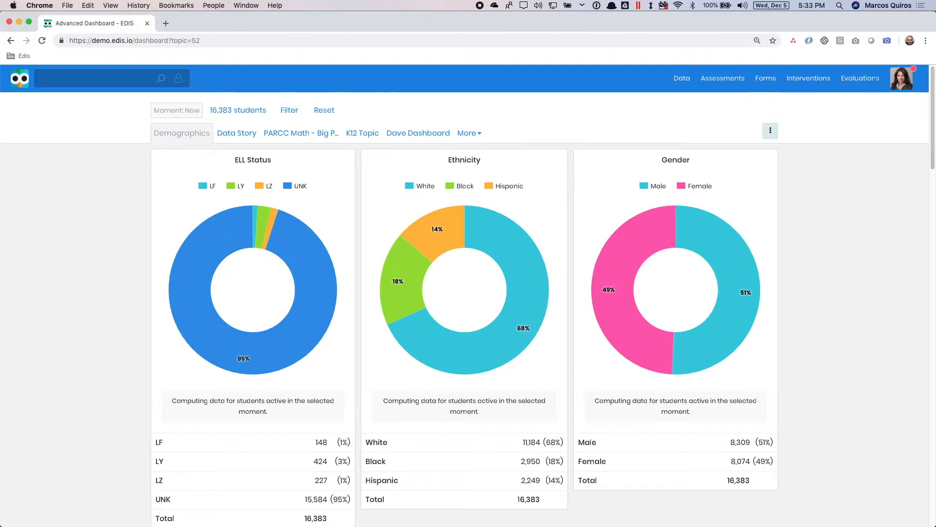
# Switch to PowerPoint and examine the parent-teacher conference form with its Strengths and Concerns sections.
pyautogui.moveTo(0, 103); pyautogui.dragTo(494, 102)
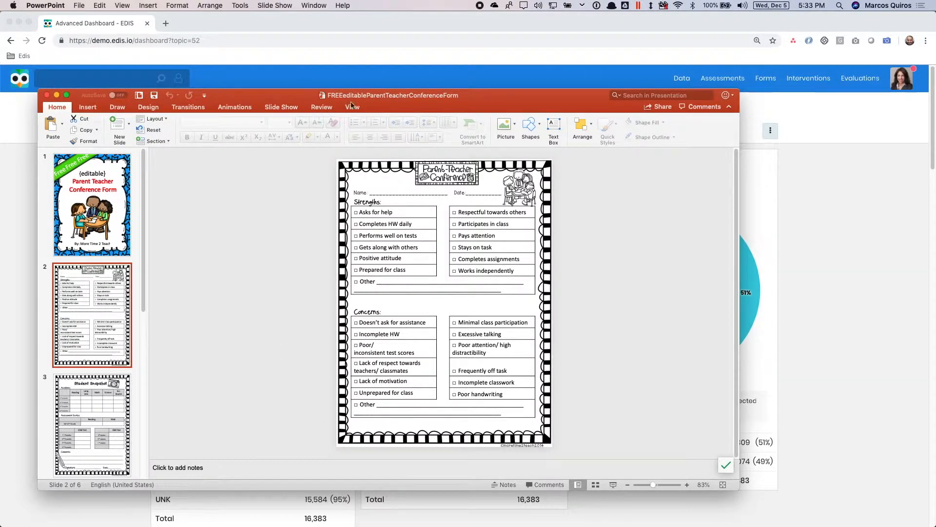
pyautogui.moveTo(427, 104); pyautogui.dragTo(454, 107)
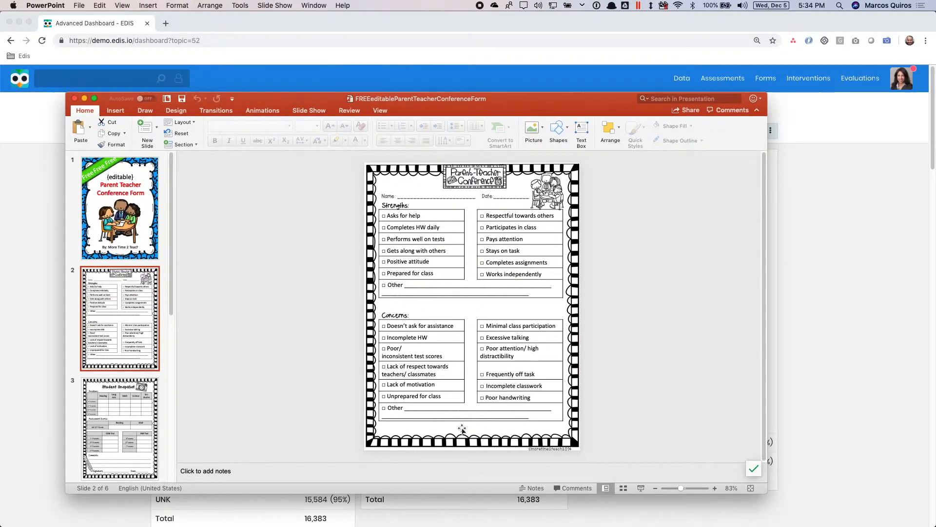
pyautogui.press('super+m')
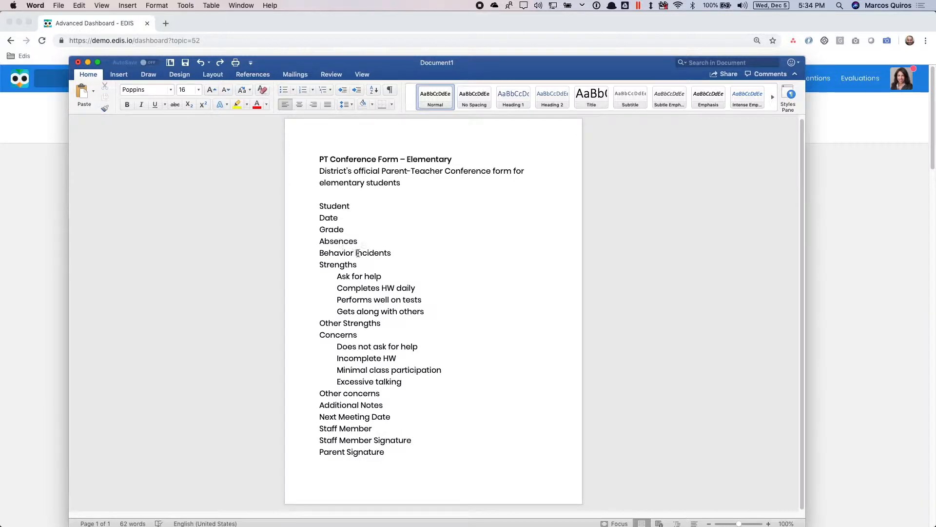
# Review the elementary conference form outline in Word, highlighting the Grade, Absences and Behavior Incidents entries, and move the document out of view.
pyautogui.moveTo(394, 254); pyautogui.dragTo(321, 234)
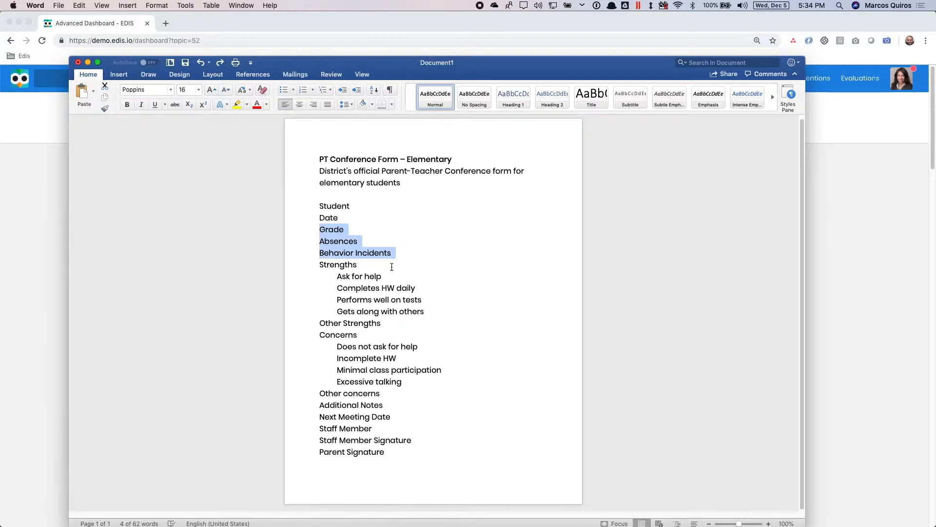
pyautogui.click(364, 265)
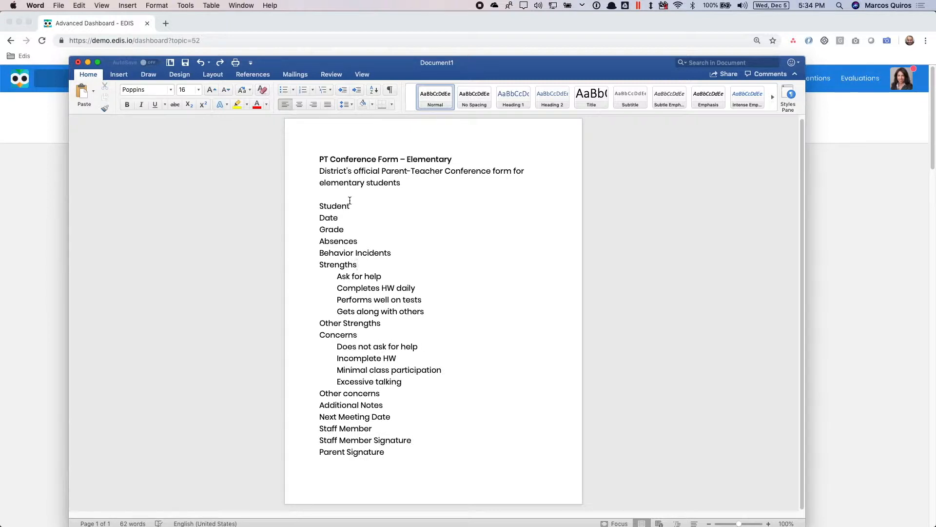
pyautogui.moveTo(507, 69); pyautogui.dragTo(549, 0)
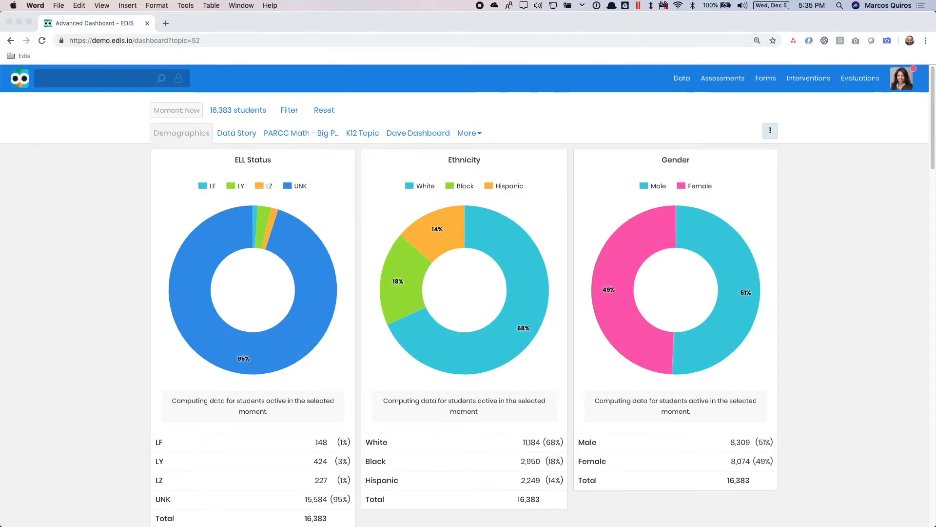
# Open the EDIS forms list and start a new form named "Parent-teacher Conference Form - Elementary".
pyautogui.click(766, 82)
pyautogui.click(715, 234)
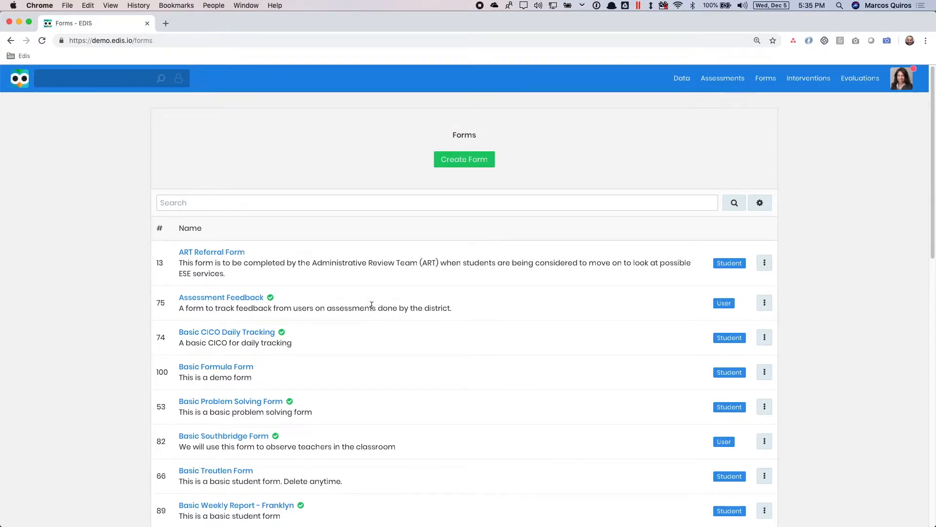
pyautogui.click(466, 160)
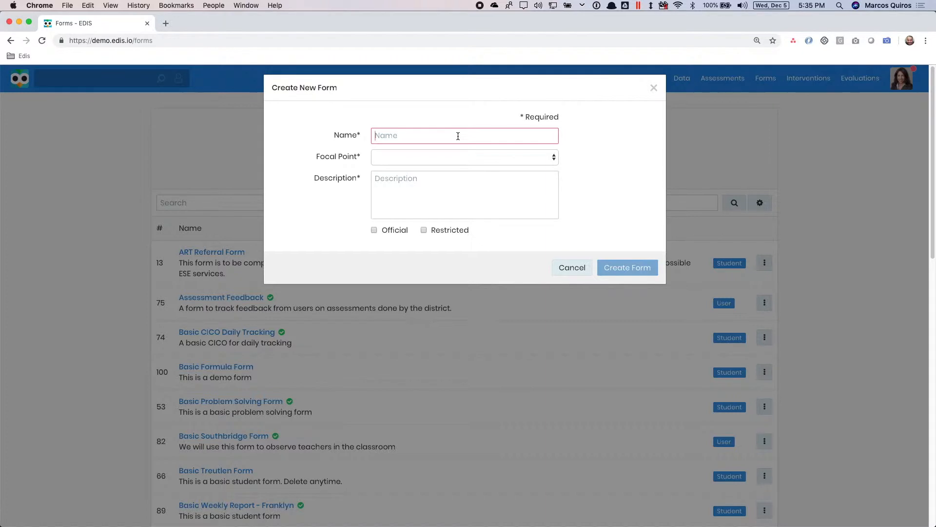
pyautogui.write('Par')
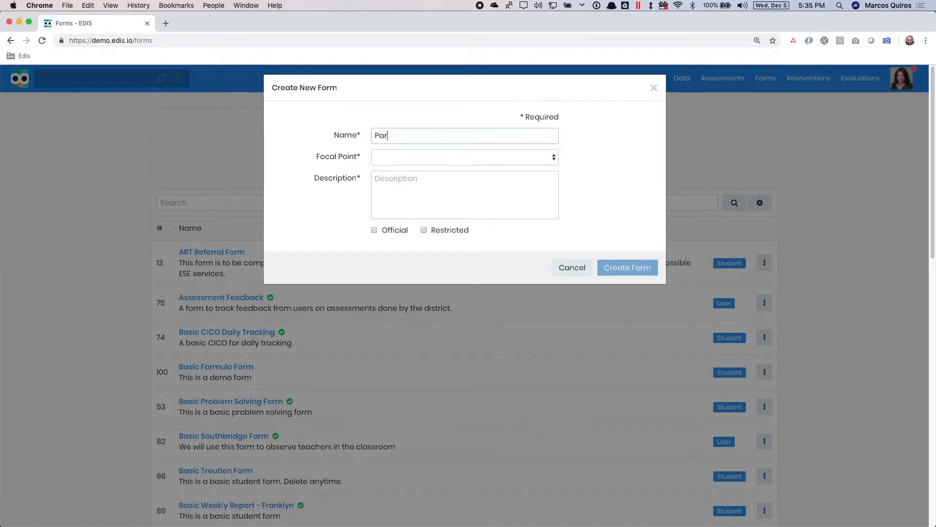
pyautogui.write('ent-teacher Conference Form - Elementary')
pyautogui.press('Tab')
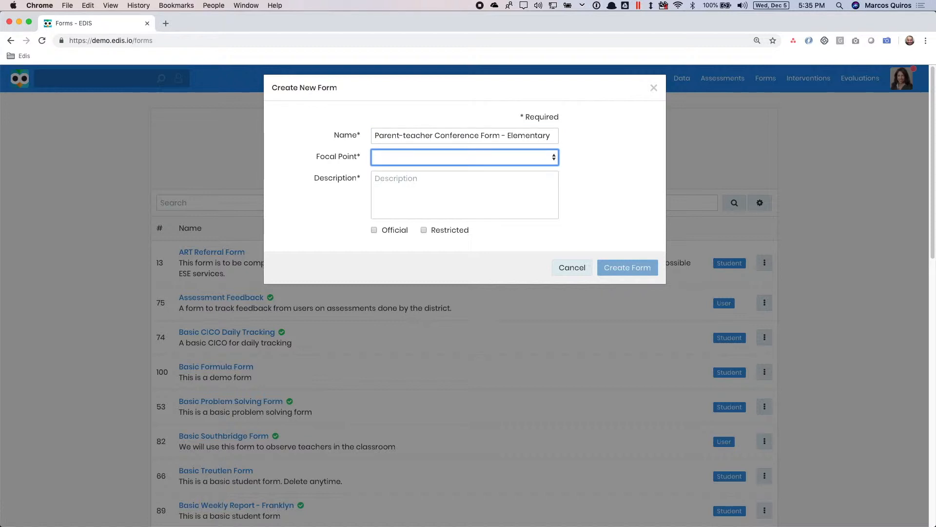
# Set the focal point to Student, describe it as "District's official Parent-Teacher Conference form for elementary students", mark it Official and create the form.
pyautogui.click(422, 159)
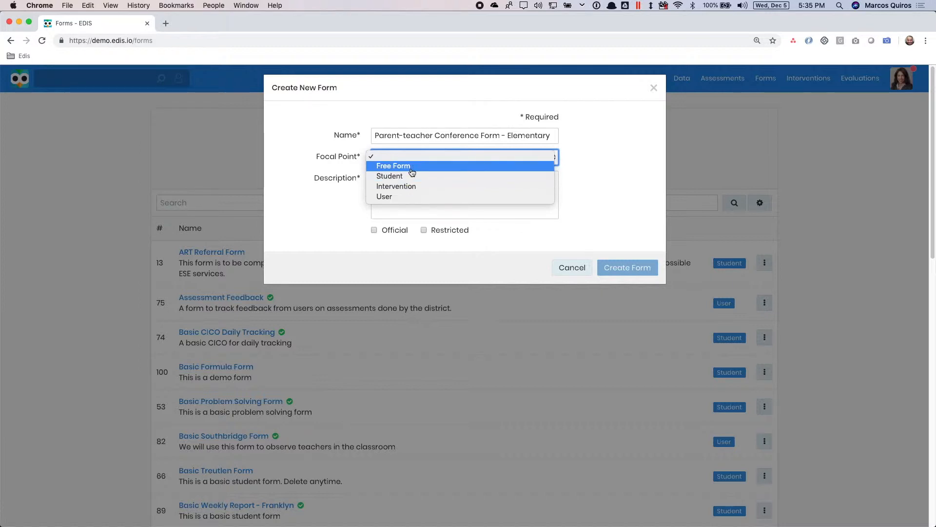
pyautogui.click(411, 176)
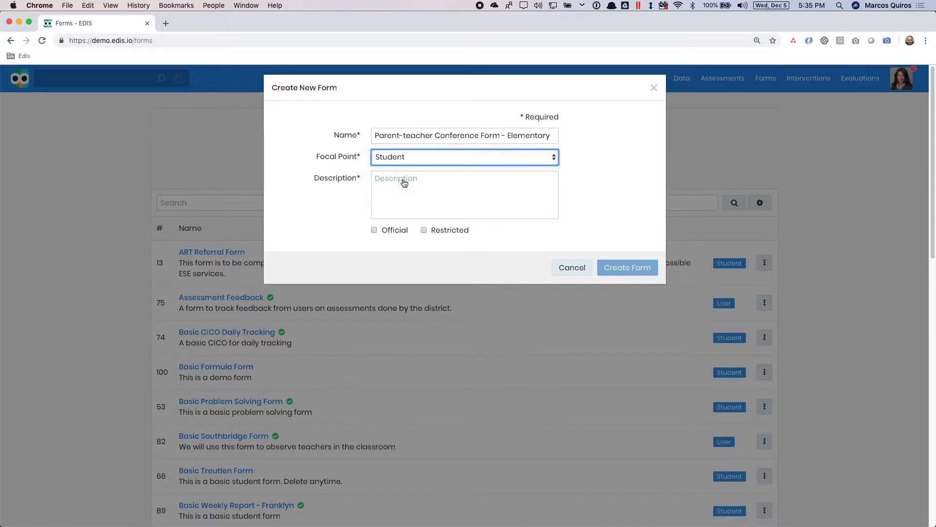
pyautogui.click(397, 184)
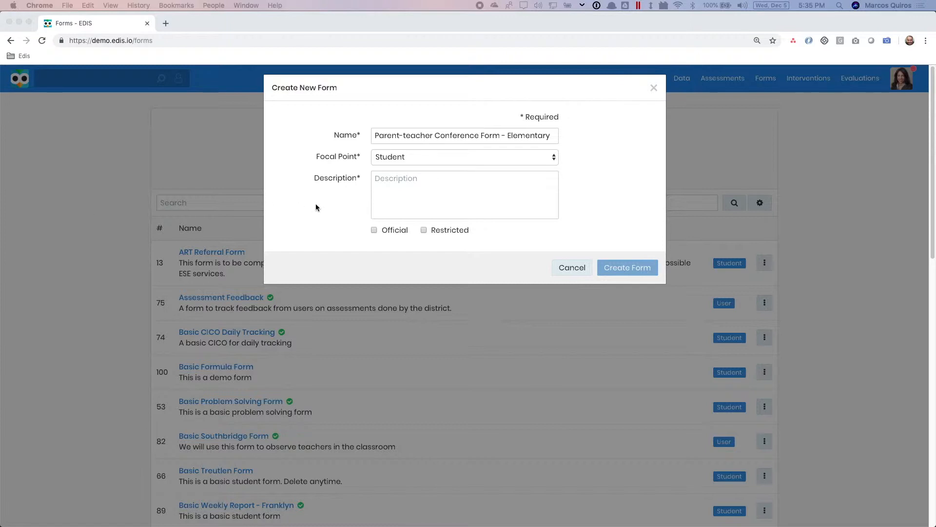
pyautogui.click(399, 185)
pyautogui.write("District's official Parent-Teacher Conference form for elementary students")
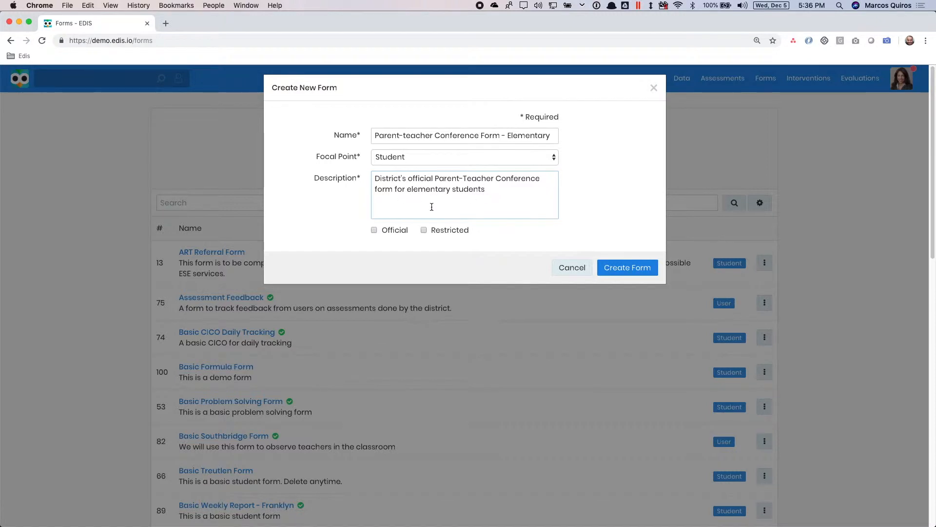
pyautogui.click(403, 234)
pyautogui.click(636, 273)
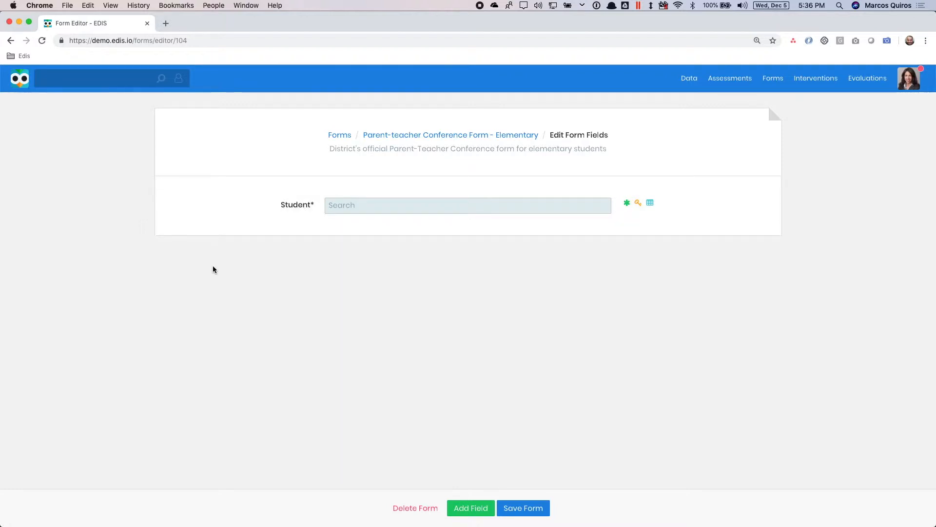
# Add a field named "Date" to the form and set its type to Date.
pyautogui.click(472, 509)
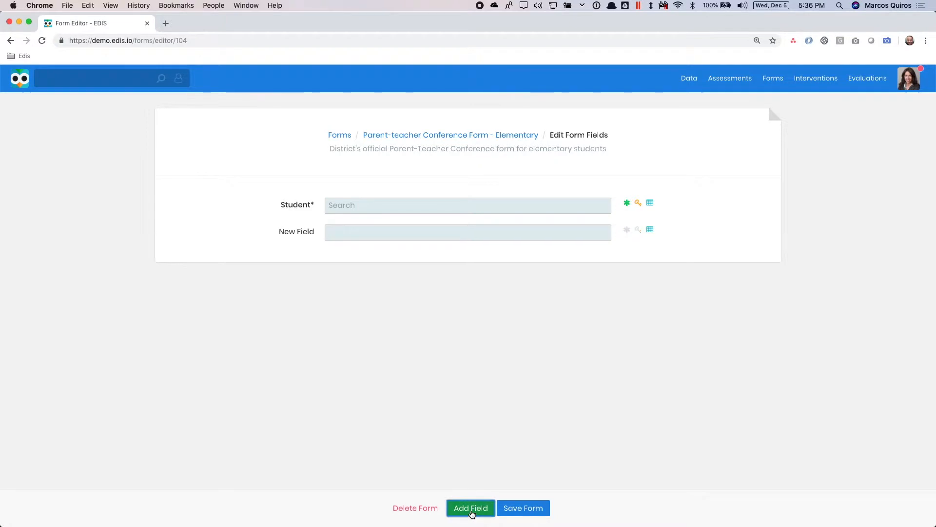
pyautogui.moveTo(376, 273); pyautogui.dragTo(245, 262)
pyautogui.write('Date')
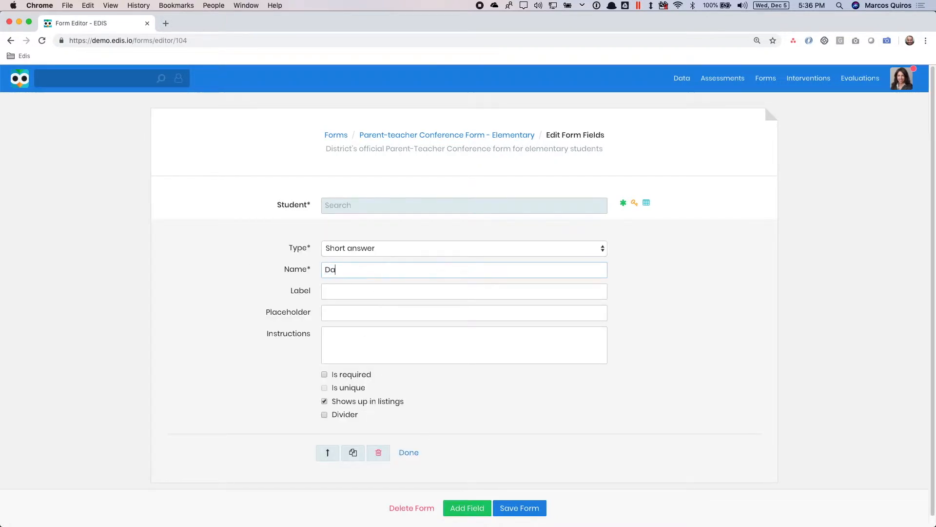
pyautogui.click(344, 251)
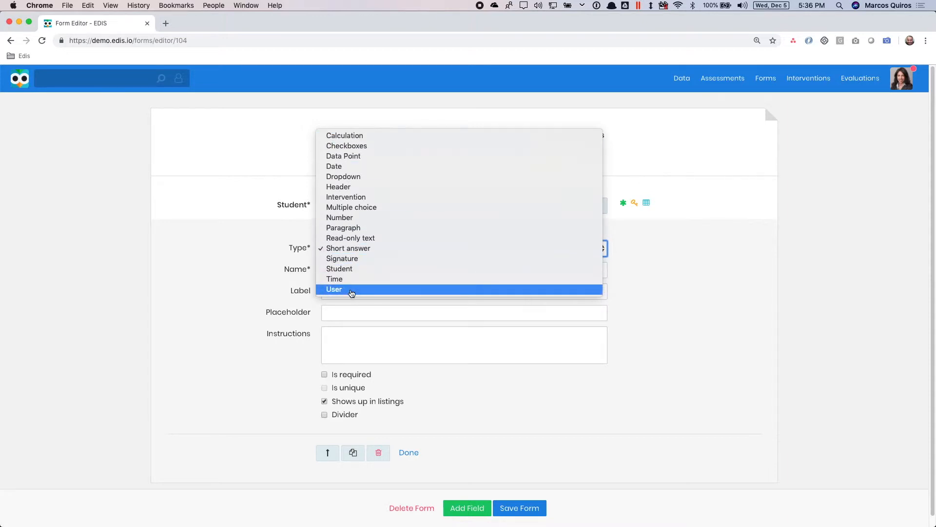
pyautogui.click(360, 172)
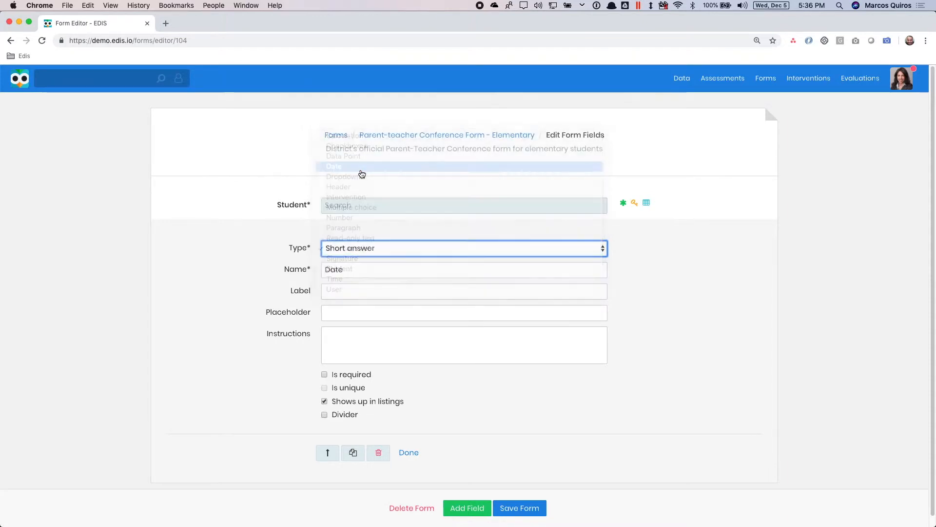
# Default the Date field to Current Date, add the instructions "Select the date the meeting took place" and finish editing the field.
pyautogui.scroll(-1, 297, 324)
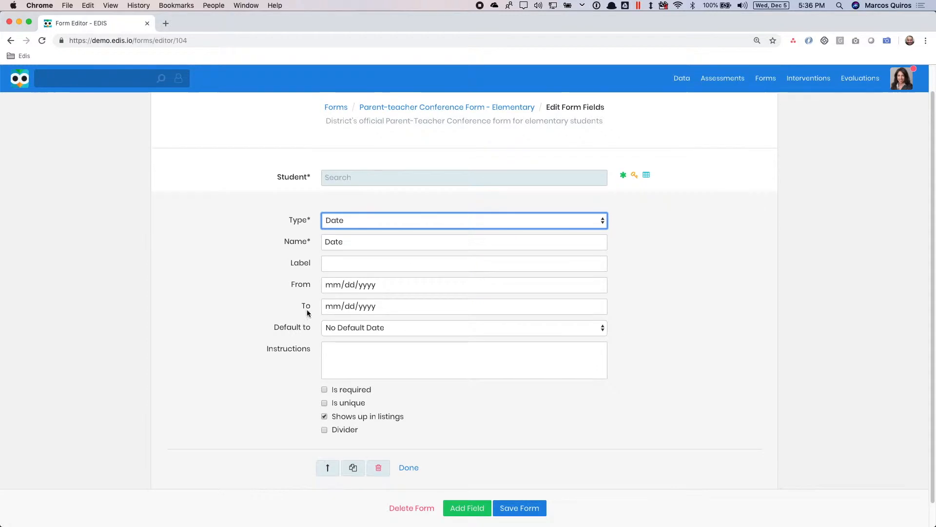
pyautogui.scroll(-1, 291, 310)
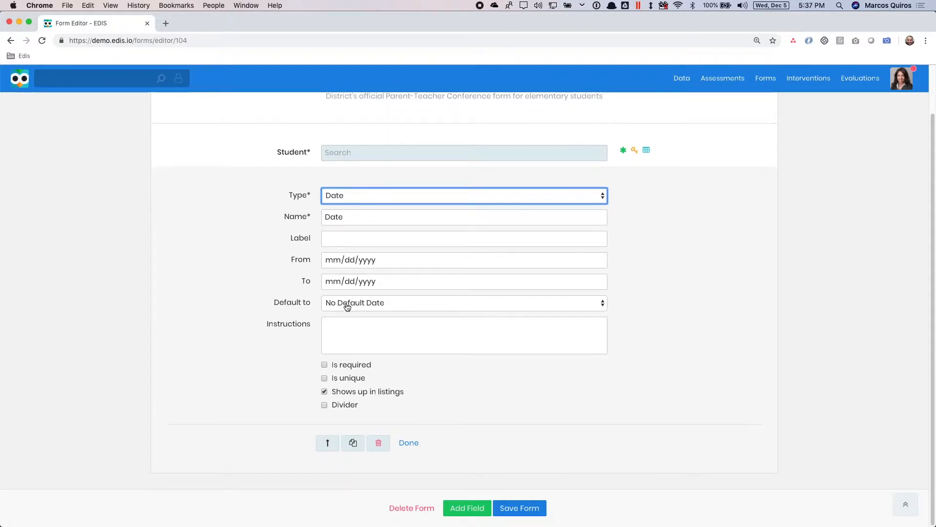
pyautogui.click(424, 305)
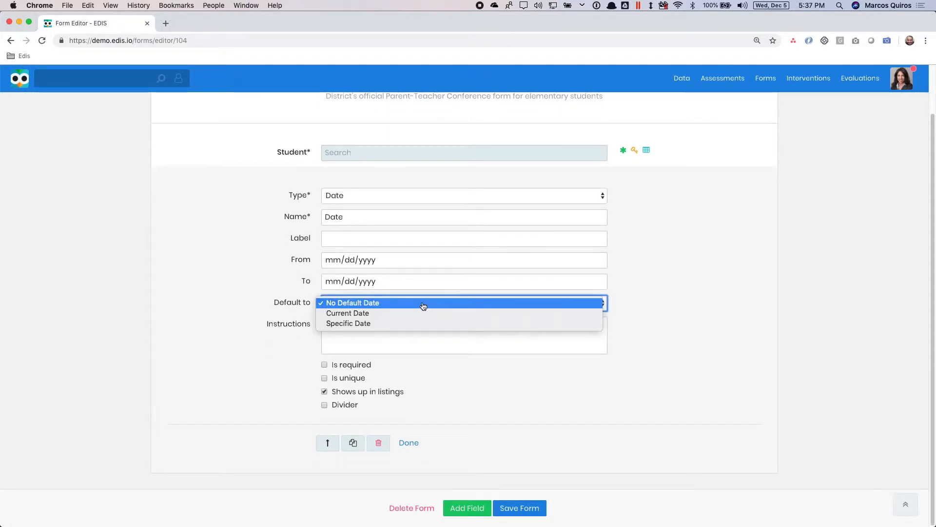
pyautogui.click(361, 315)
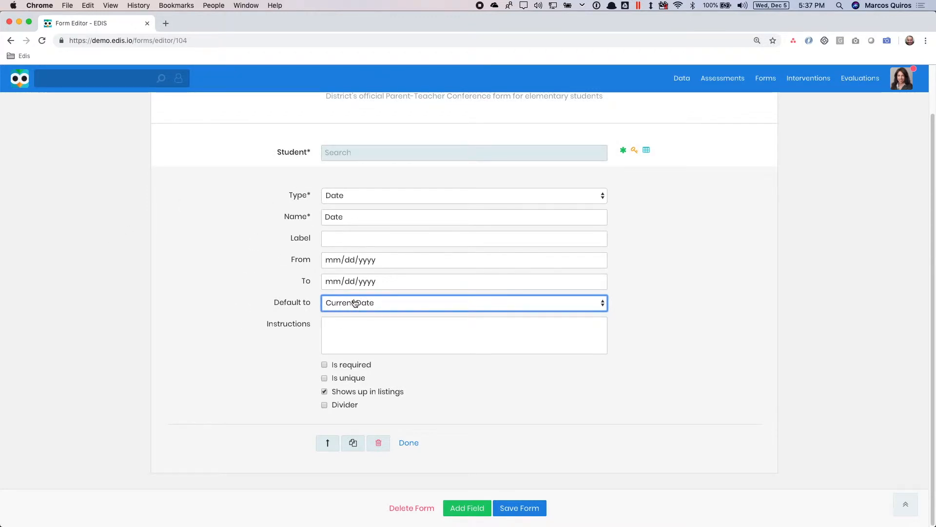
pyautogui.click(371, 328)
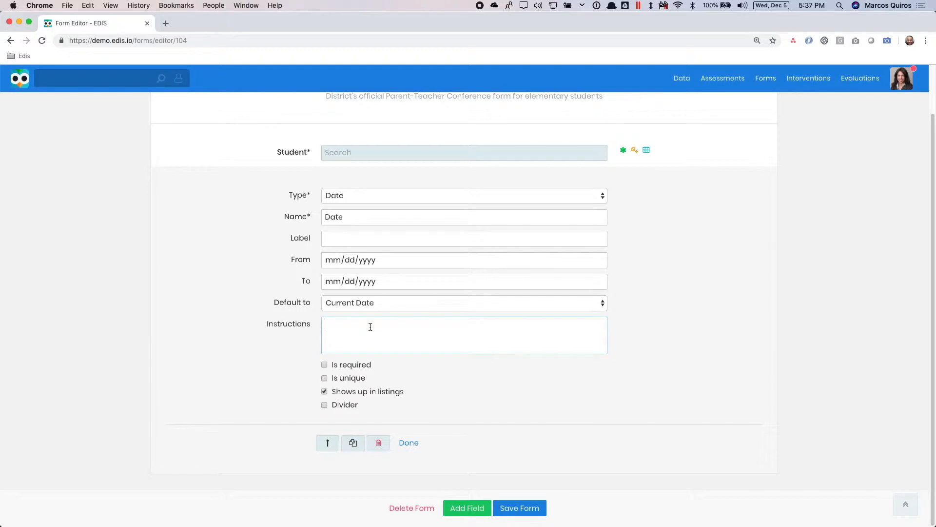
pyautogui.write('Select the date the meeting took place')
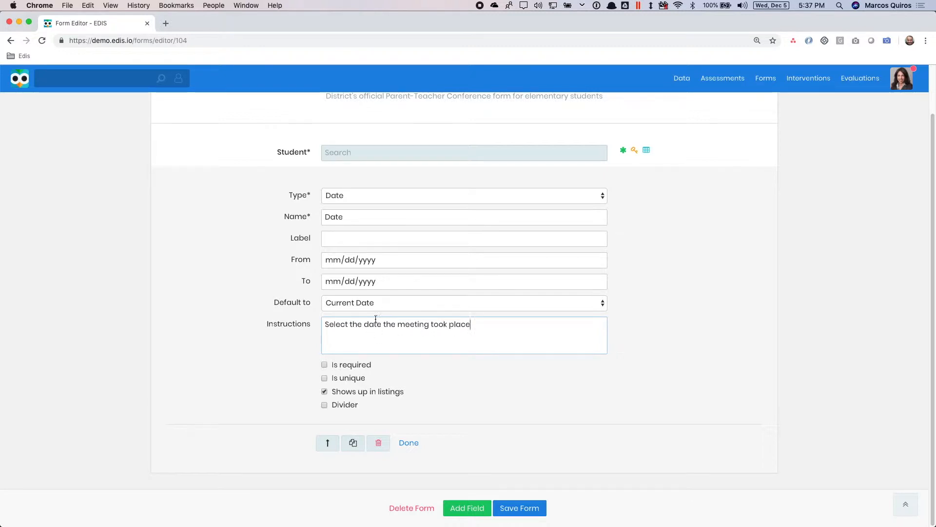
pyautogui.click(415, 442)
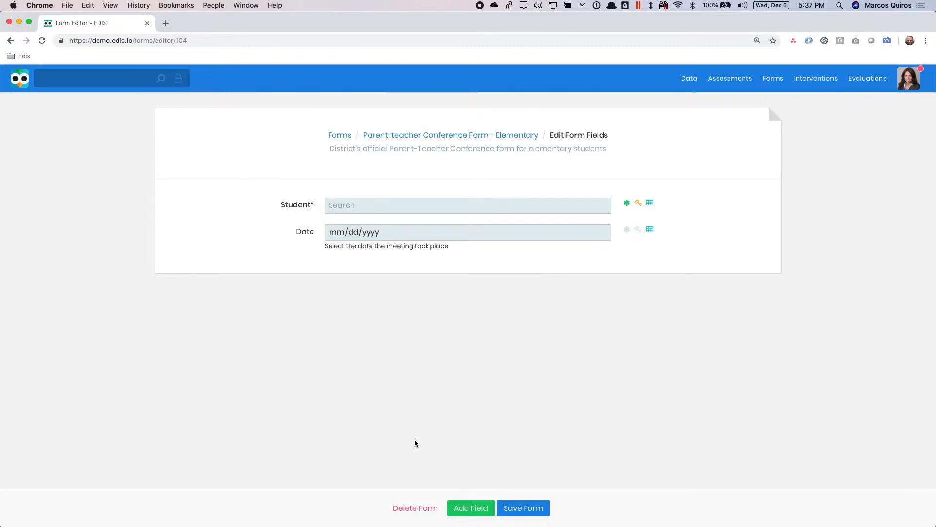
# Edit the Date field so it is required and unique, and close its settings.
pyautogui.moveTo(336, 237)
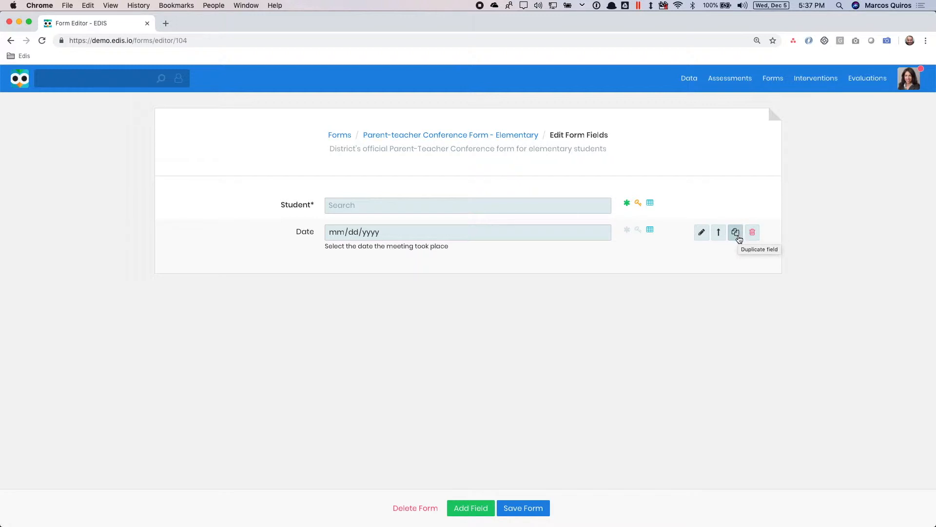
pyautogui.click(702, 232)
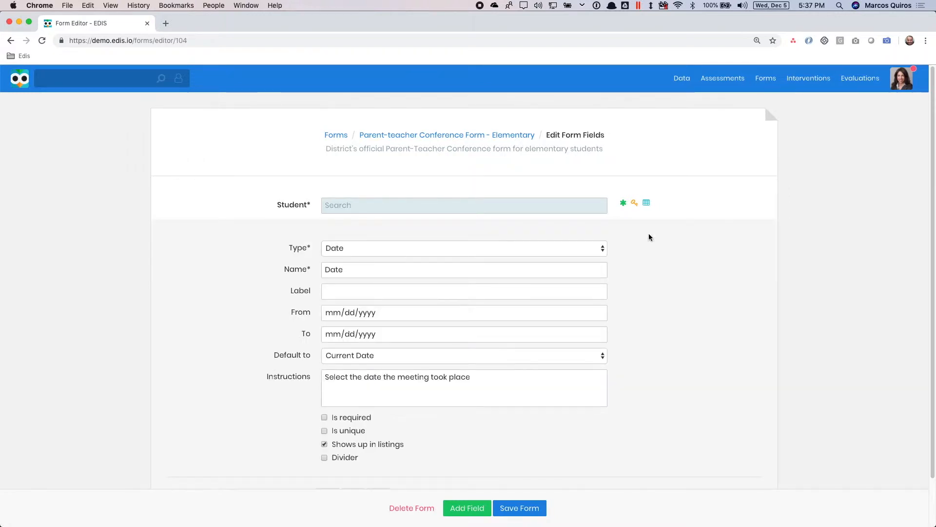
pyautogui.scroll(-2, 313, 365)
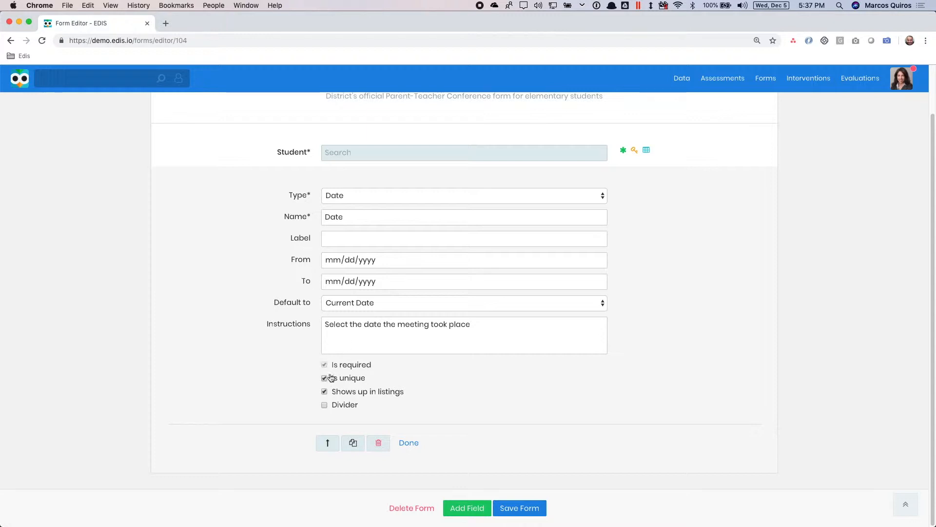
pyautogui.click(412, 443)
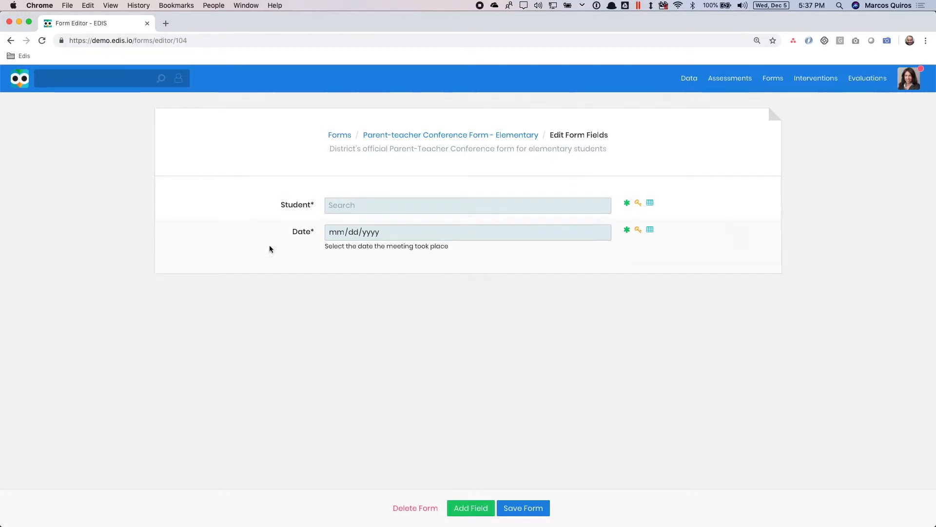
# Add a new field below Date and set its type to Data Point.
pyautogui.moveTo(294, 206)
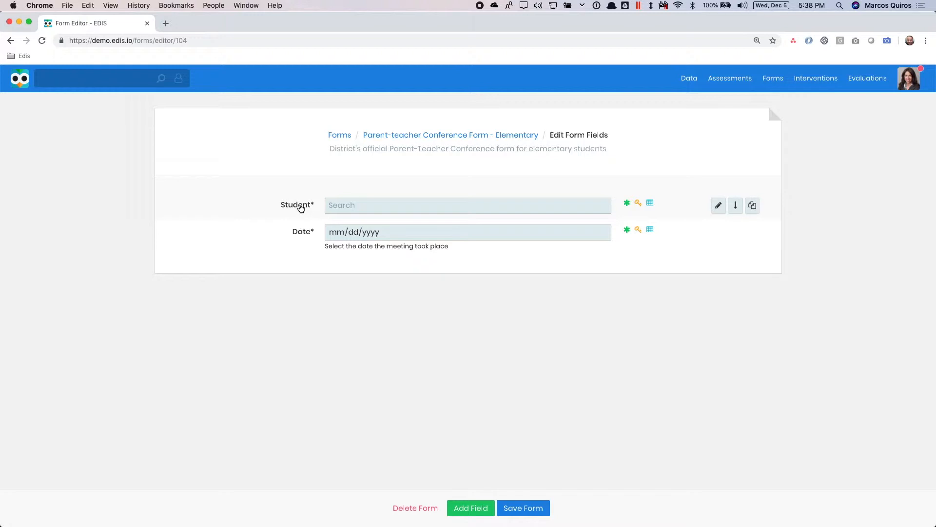
pyautogui.moveTo(297, 241)
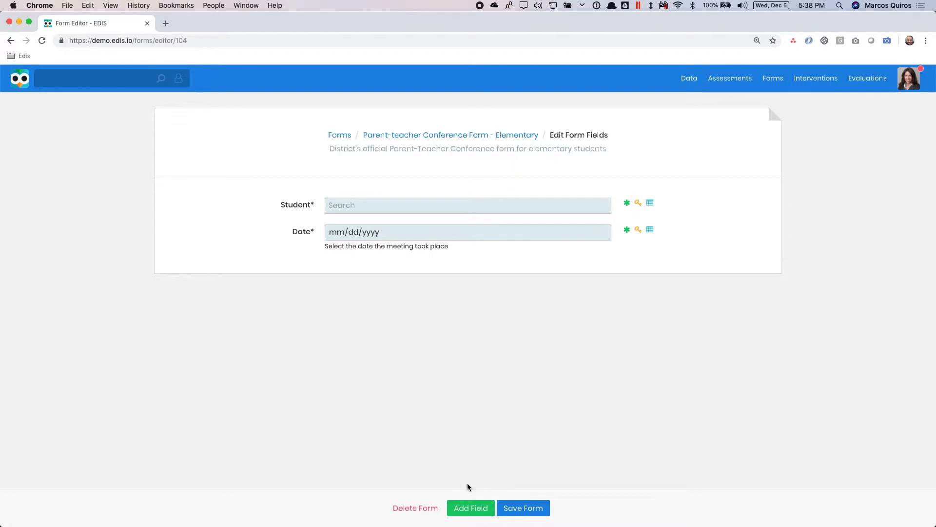
pyautogui.click(470, 508)
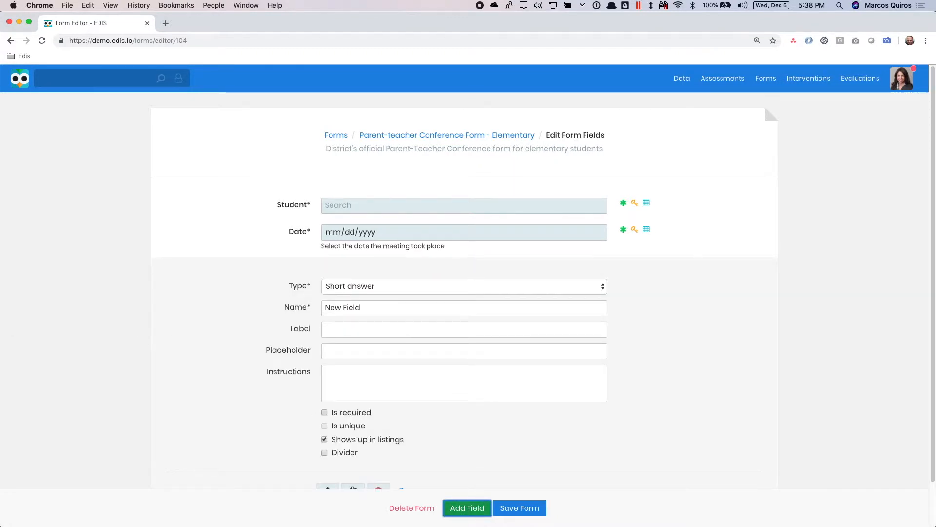
pyautogui.click(359, 291)
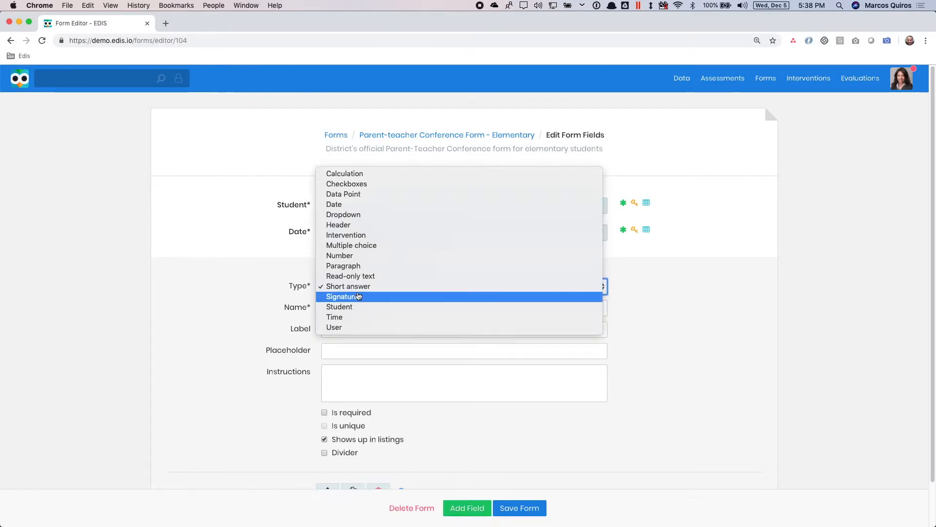
pyautogui.click(360, 194)
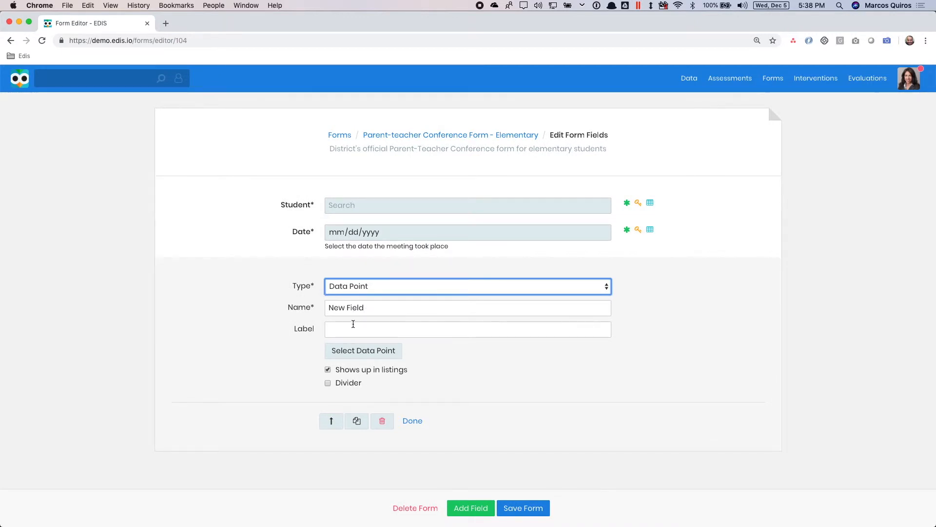
# Search the data points for "demographic" and select Grade as the new field's data point.
pyautogui.click(366, 352)
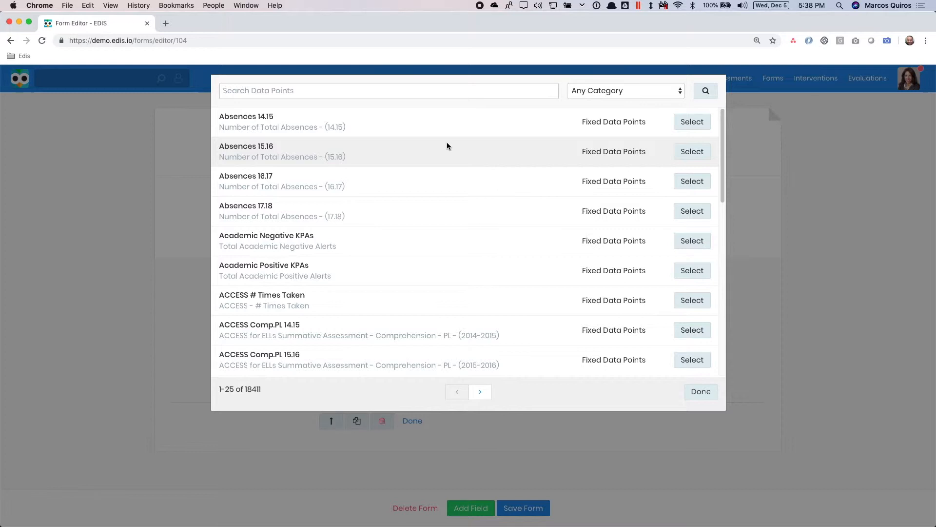
pyautogui.click(410, 91)
pyautogui.write('demographic')
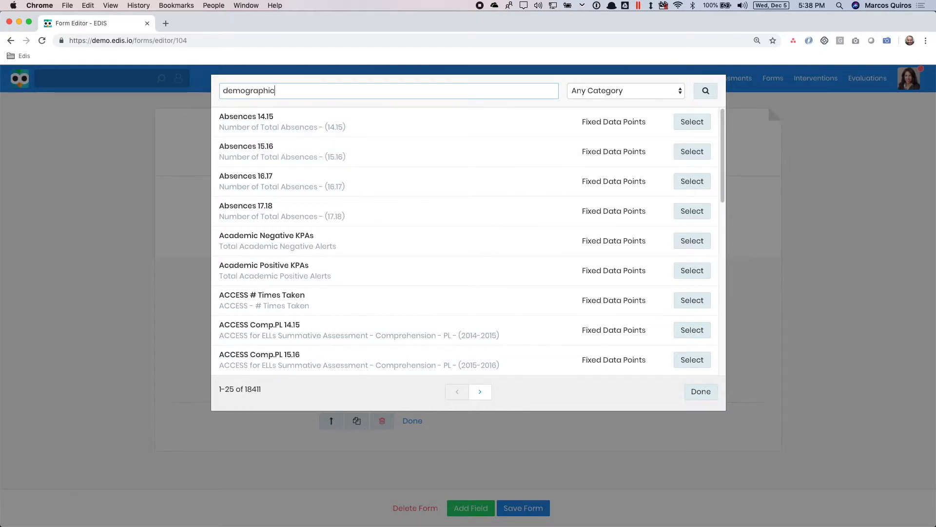
pyautogui.press('Return')
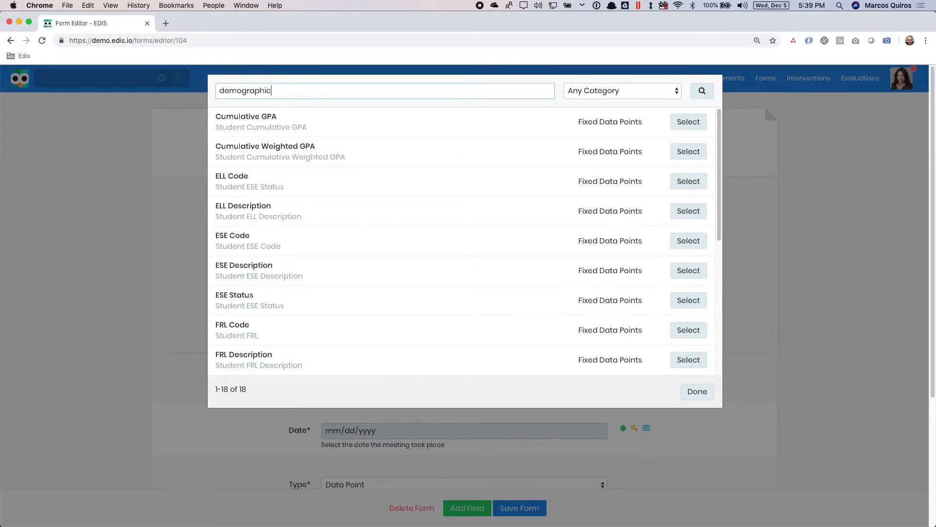
pyautogui.scroll(-3, 346, 210)
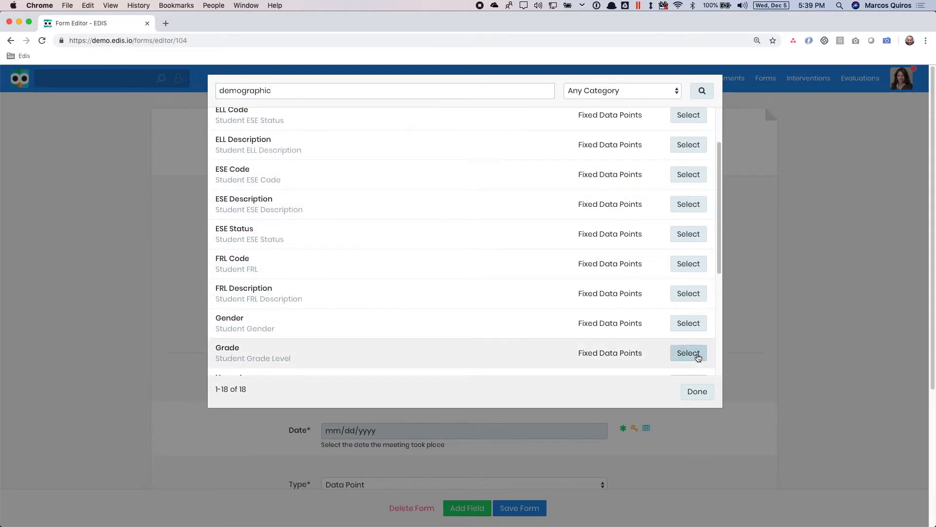
pyautogui.click(697, 392)
# Name the data point field "Grade Level", and close both its settings and those of the Student field.
pyautogui.scroll(-5, 648, 390)
pyautogui.click(355, 313)
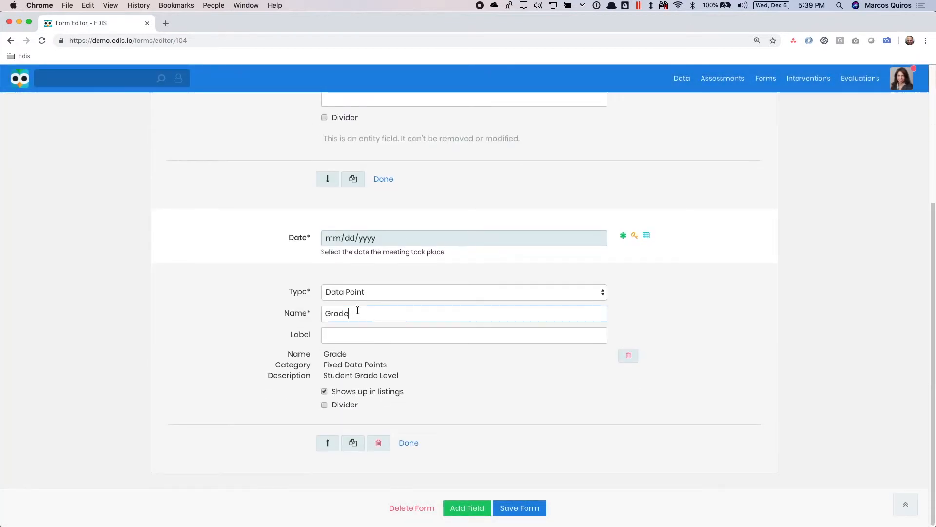
pyautogui.write('Level')
pyautogui.click(384, 181)
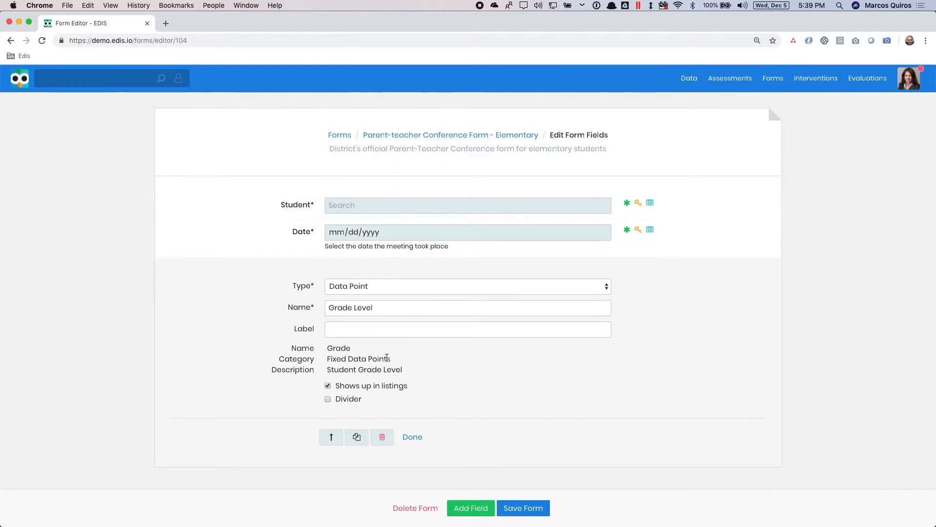
pyautogui.click(412, 437)
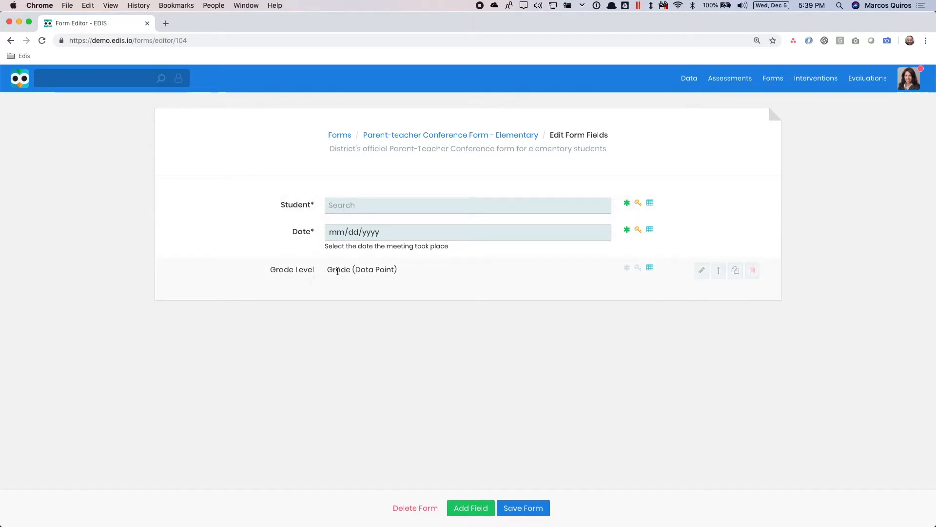
# Add another field of type Data Point and link it to the Absences 17.18 data point.
pyautogui.click(465, 509)
pyautogui.scroll(-3, 252, 349)
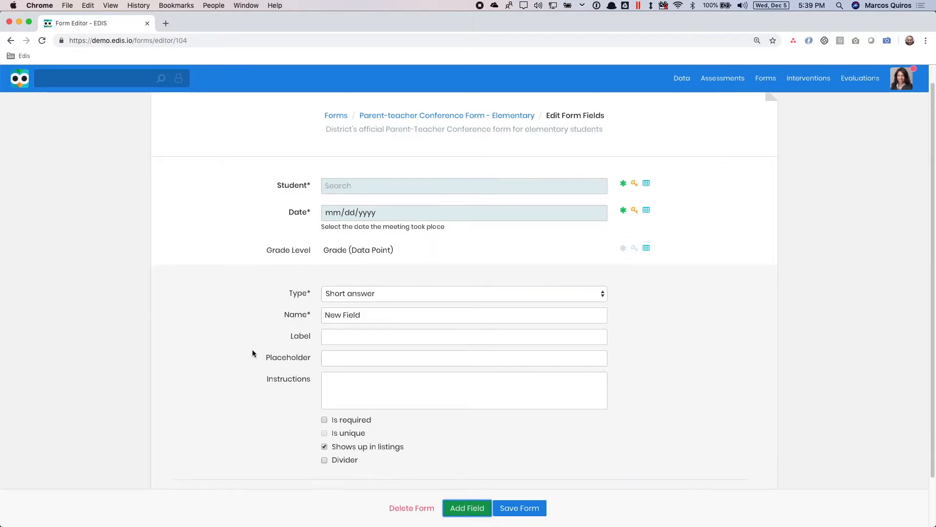
pyautogui.click(331, 241)
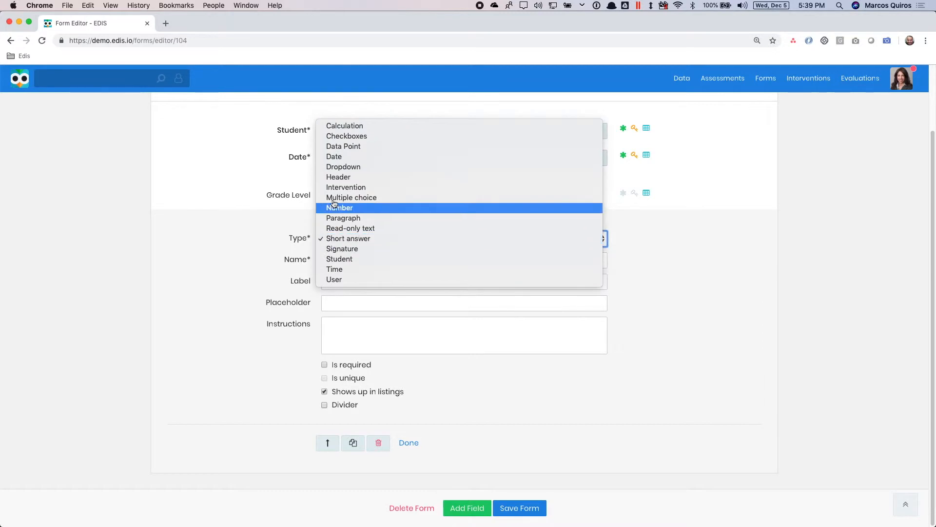
pyautogui.click(348, 146)
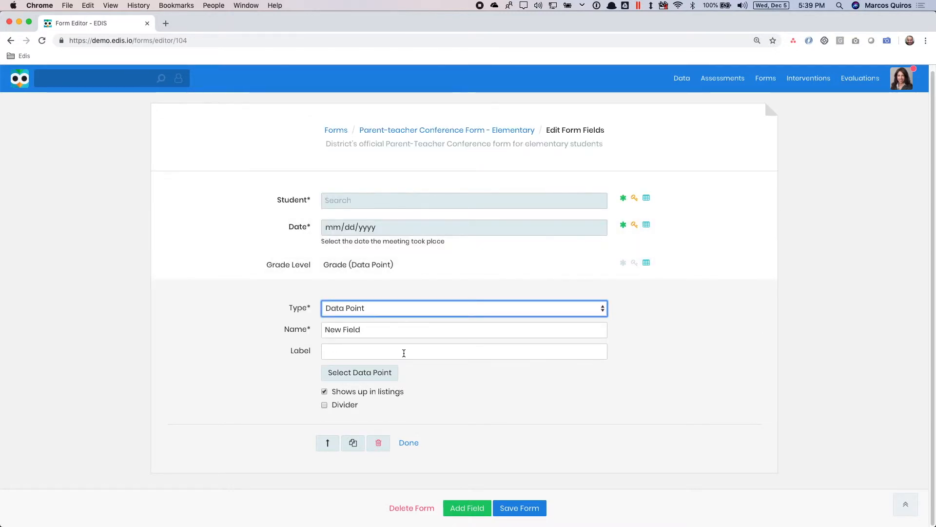
pyautogui.click(378, 374)
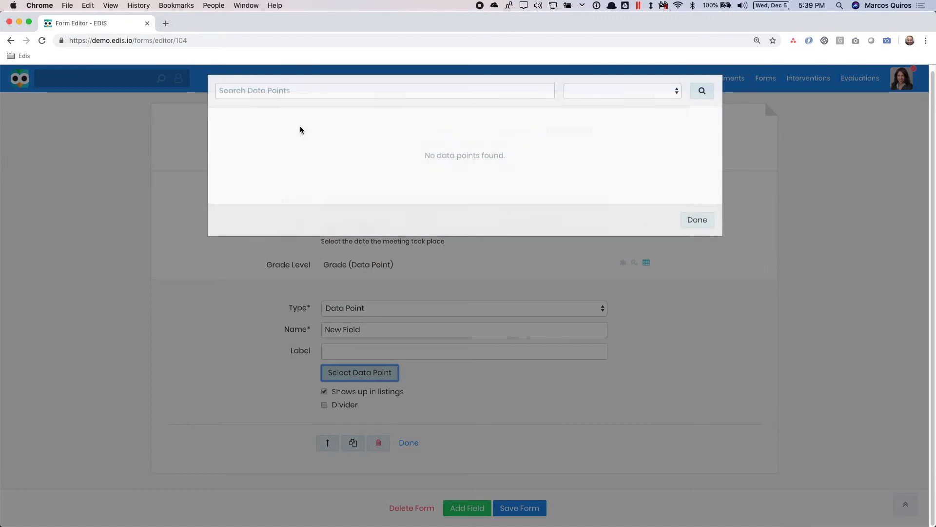
pyautogui.click(683, 215)
pyautogui.click(695, 391)
# Shorten the new data point field's name to "Absences" and finish editing it.
pyautogui.moveTo(378, 313)
pyautogui.mouseDown()
pyautogui.moveTo(321, 298)
pyautogui.moveTo(361, 310)
pyautogui.mouseUp()
pyautogui.press('BackSpace')
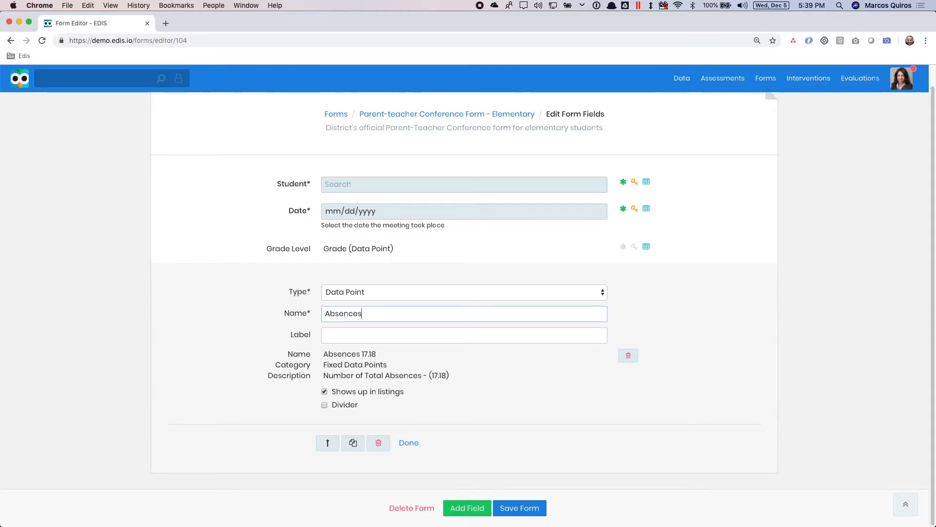
pyautogui.click(409, 442)
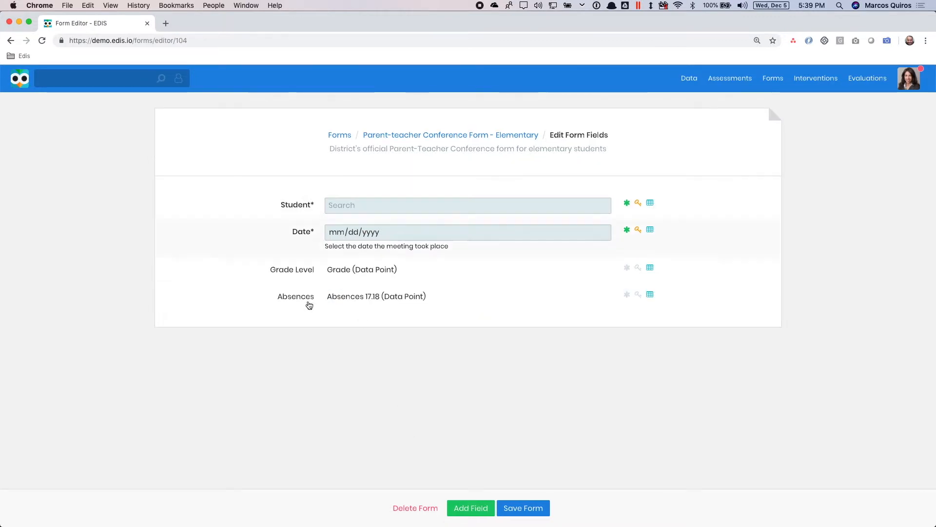
# Add a third Data Point field, search for "behavior" and link it to Behavior Incidents 17.18.
pyautogui.click(470, 508)
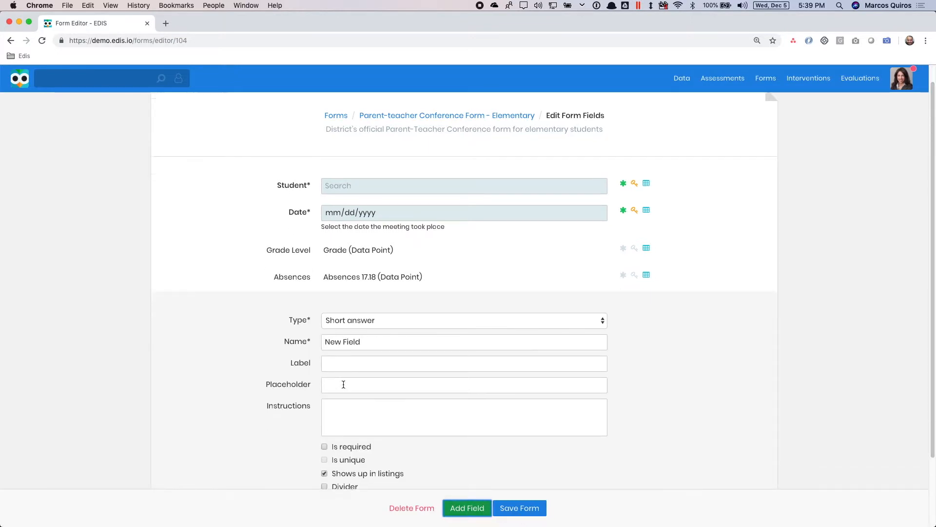
pyautogui.scroll(-2, 351, 342)
pyautogui.click(357, 266)
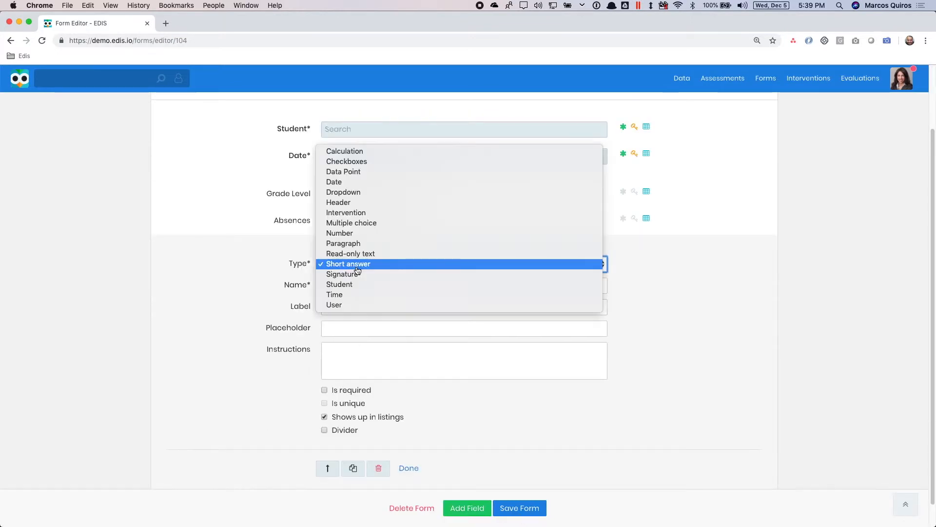
pyautogui.click(348, 172)
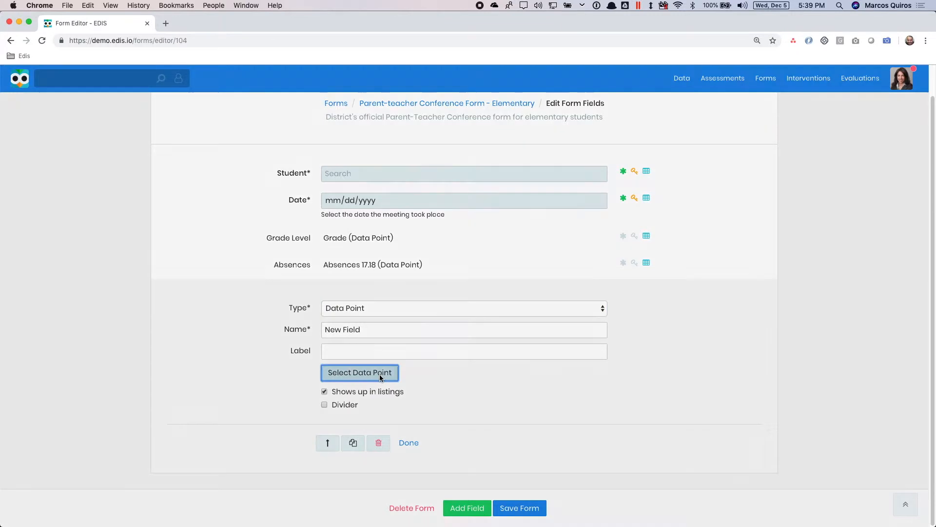
pyautogui.click(381, 374)
pyautogui.write('behavior')
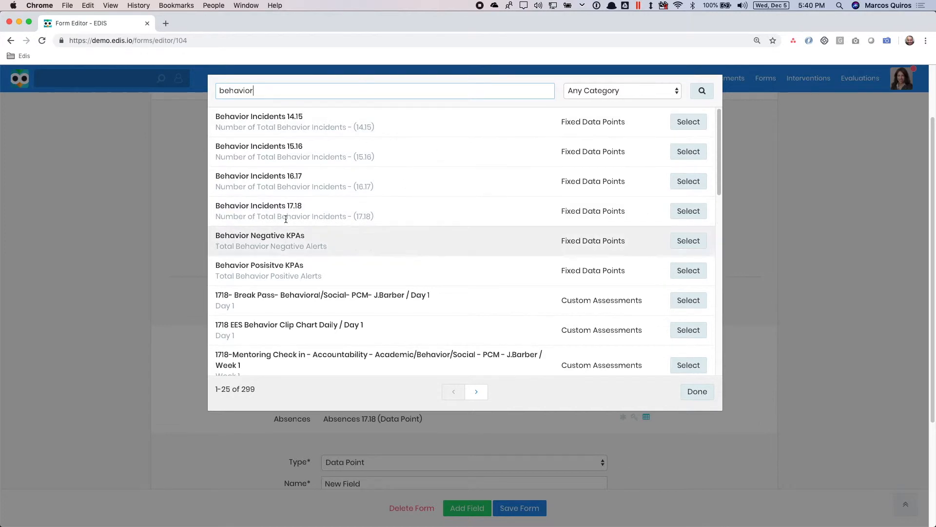
pyautogui.click(688, 211)
pyautogui.click(701, 395)
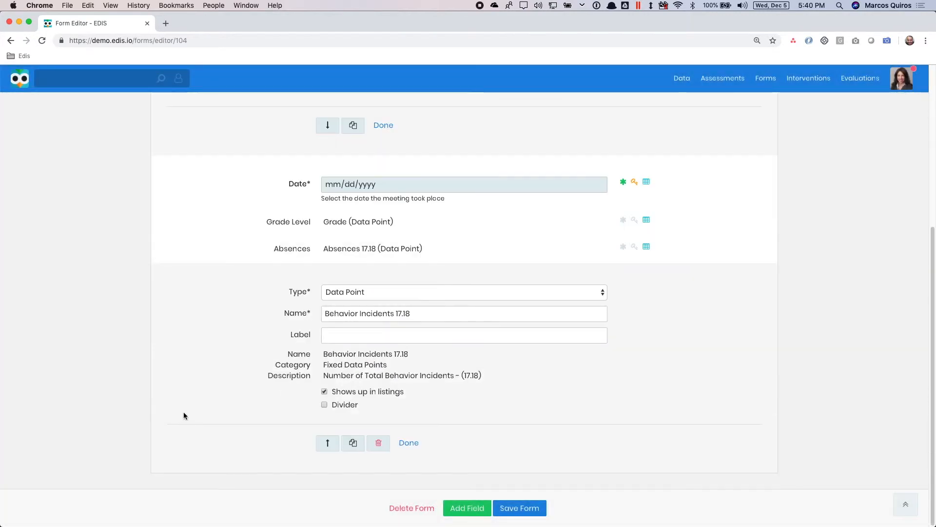
# Shorten the field's name to "Behavior Incidents", and close its settings and those of the Student field.
pyautogui.moveTo(396, 314); pyautogui.dragTo(470, 323)
pyautogui.press('BackSpace')
pyautogui.press('BackSpace')
pyautogui.press('BackSpace')
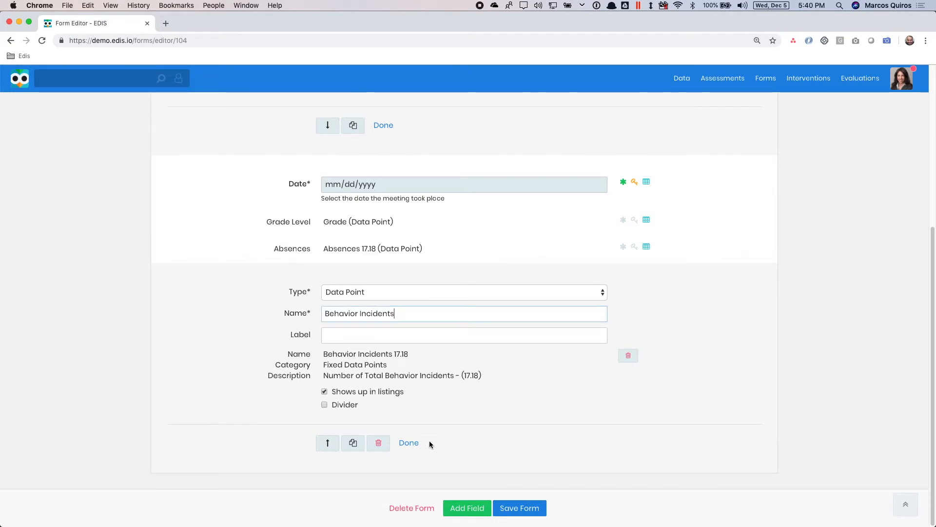
pyautogui.click(408, 442)
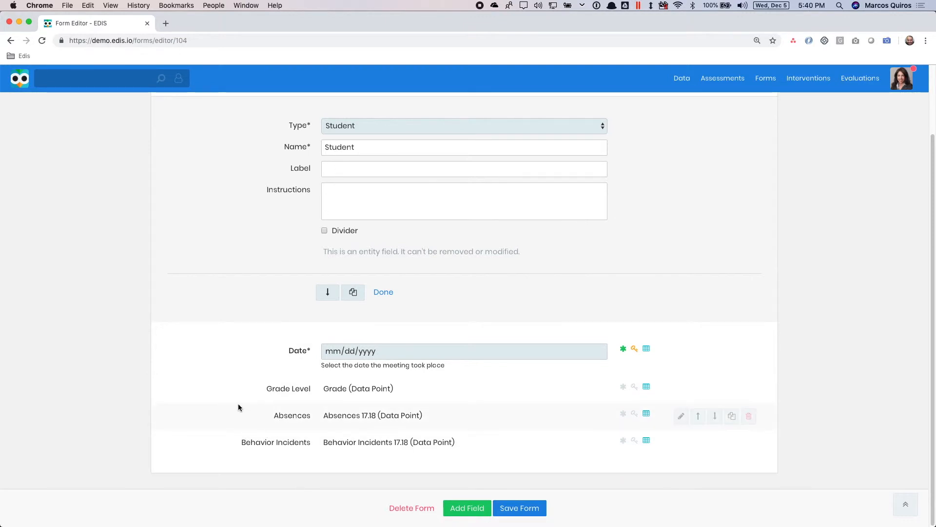
pyautogui.click(383, 292)
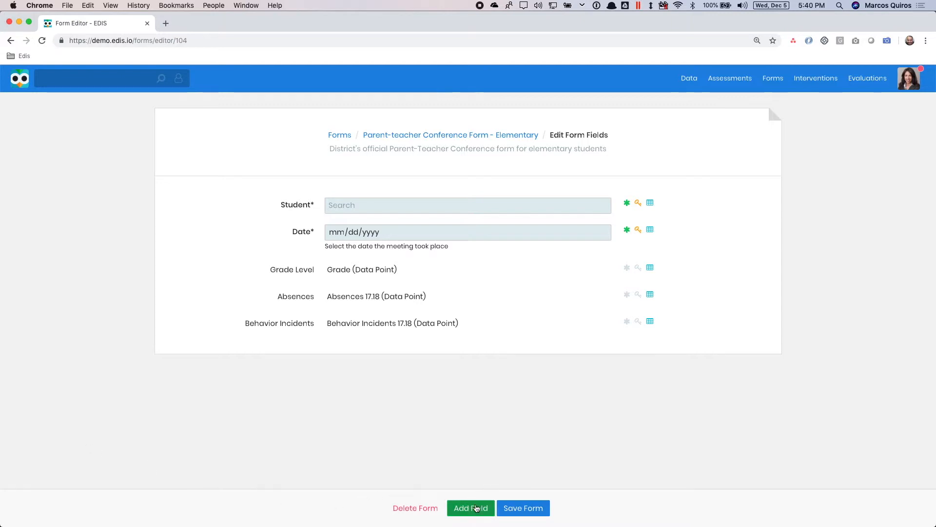
# Add a field of type Checkboxes and name it "Strengths".
pyautogui.click(471, 508)
pyautogui.scroll(-3, 307, 342)
pyautogui.click(365, 284)
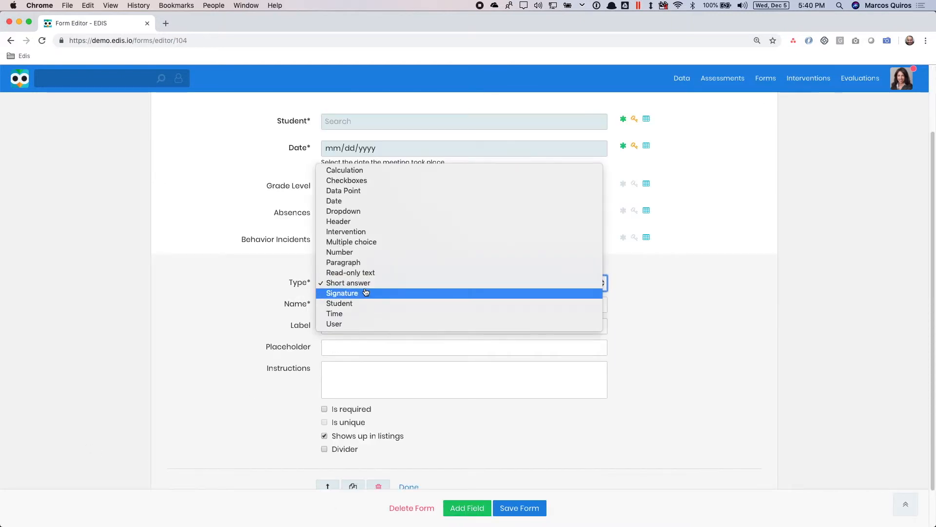
pyautogui.click(357, 181)
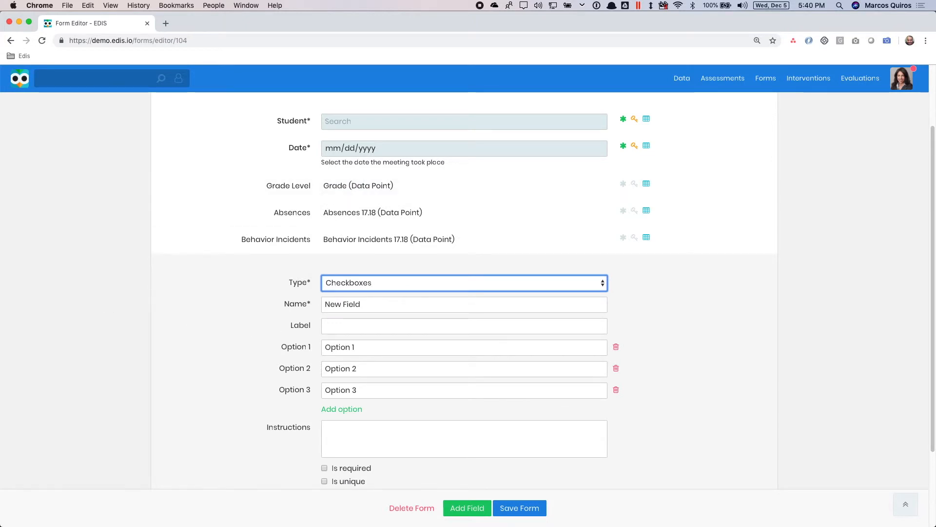
pyautogui.moveTo(361, 306); pyautogui.dragTo(324, 305)
pyautogui.write('Strengths')
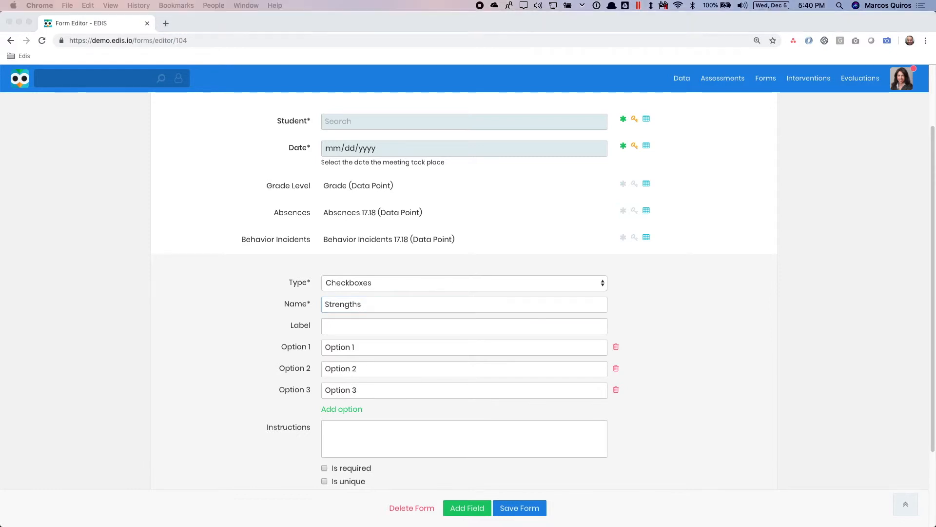
# Set the first three Strengths options to "Ask for help", "Completes HW daily" and "Performs well on tests".
pyautogui.tripleClick(380, 348)
pyautogui.write('Ask for help')
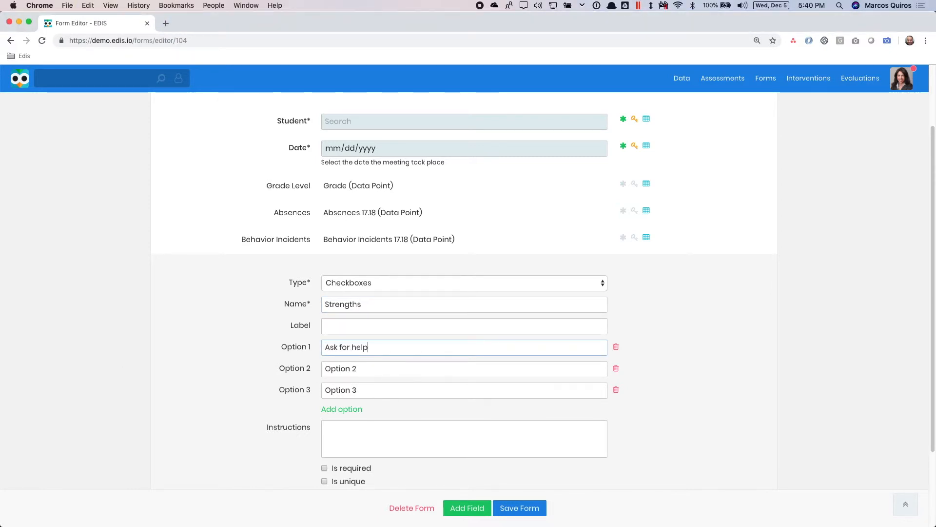
pyautogui.tripleClick(393, 369)
pyautogui.write('Completes HW daily')
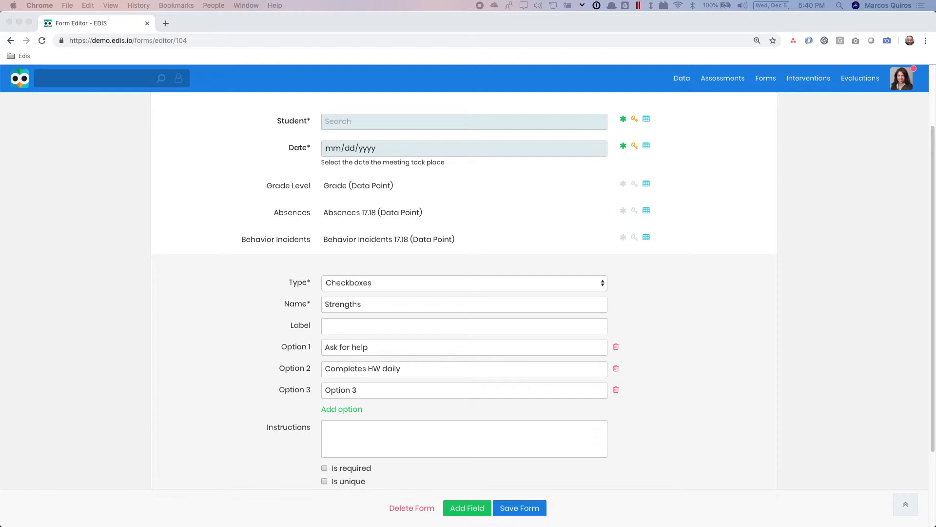
pyautogui.tripleClick(384, 391)
pyautogui.write('Performs well on tests')
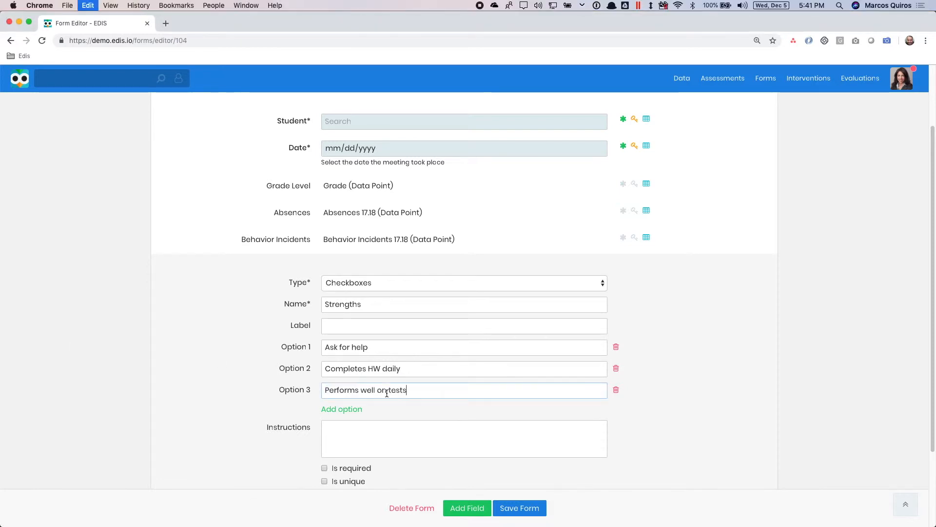
# Add a fourth option "Gets along with others" to the Strengths field and finish editing it.
pyautogui.click(352, 411)
pyautogui.scroll(-2, 358, 425)
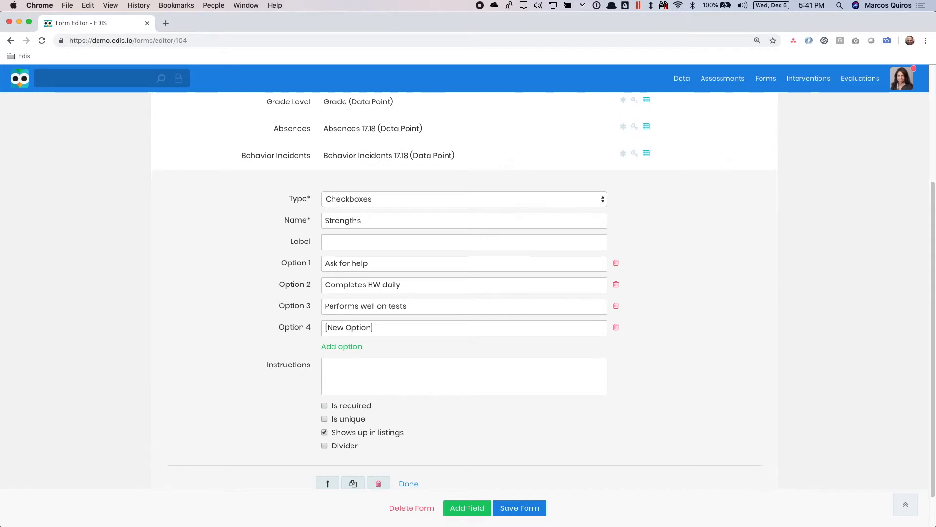
pyautogui.tripleClick(381, 329)
pyautogui.write('Gets along with others')
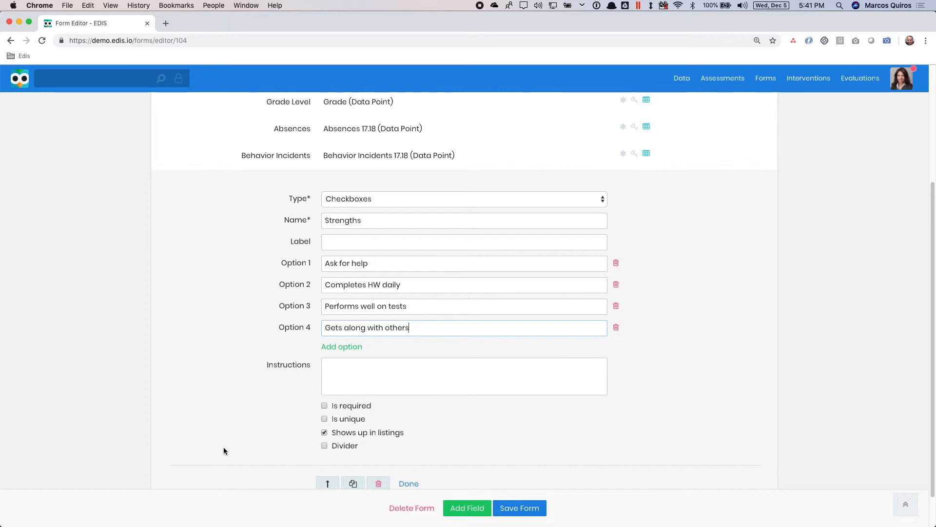
pyautogui.click(407, 483)
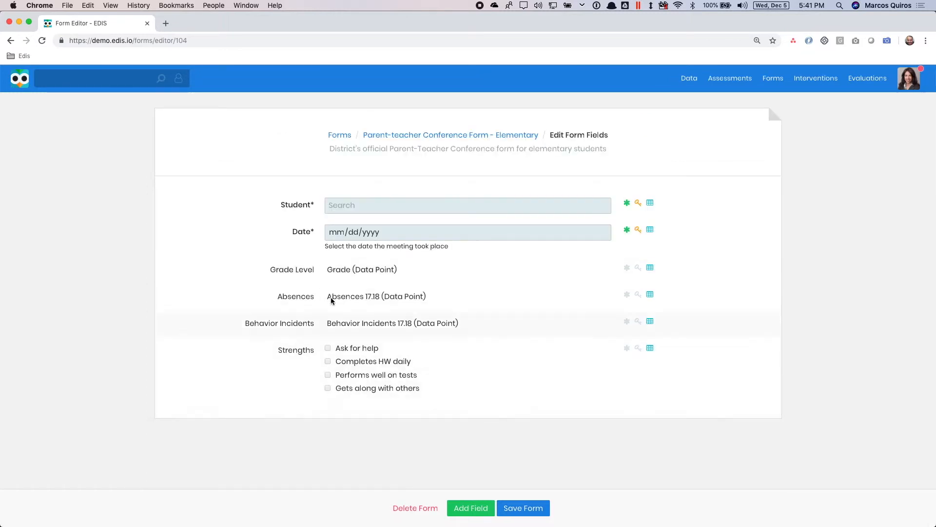
# Add a field of type Paragraph, name it "Other Strengths" and finish editing it.
pyautogui.moveTo(363, 370)
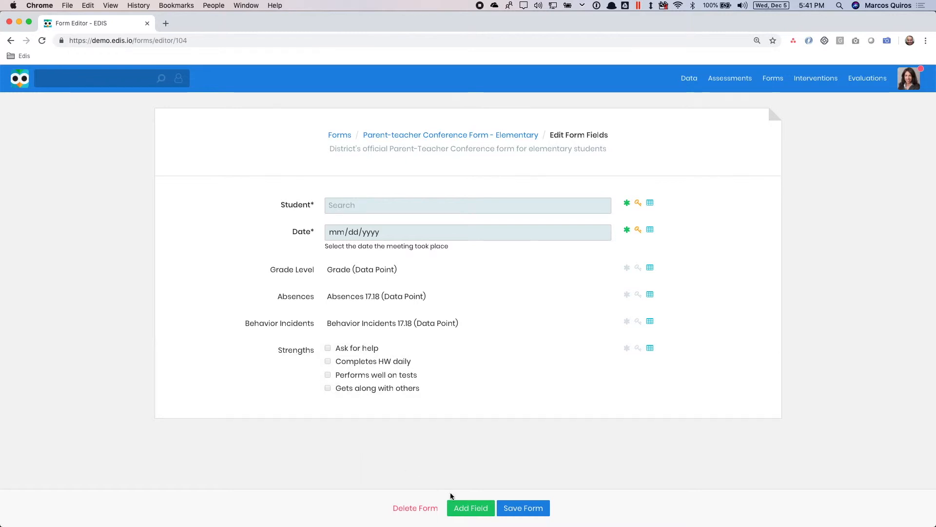
pyautogui.click(472, 508)
pyautogui.scroll(-4, 196, 373)
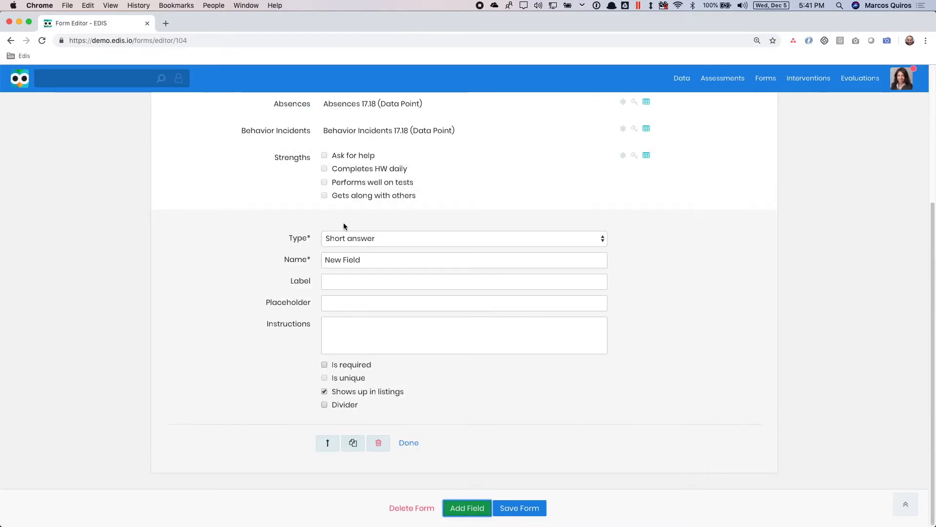
pyautogui.click(341, 237)
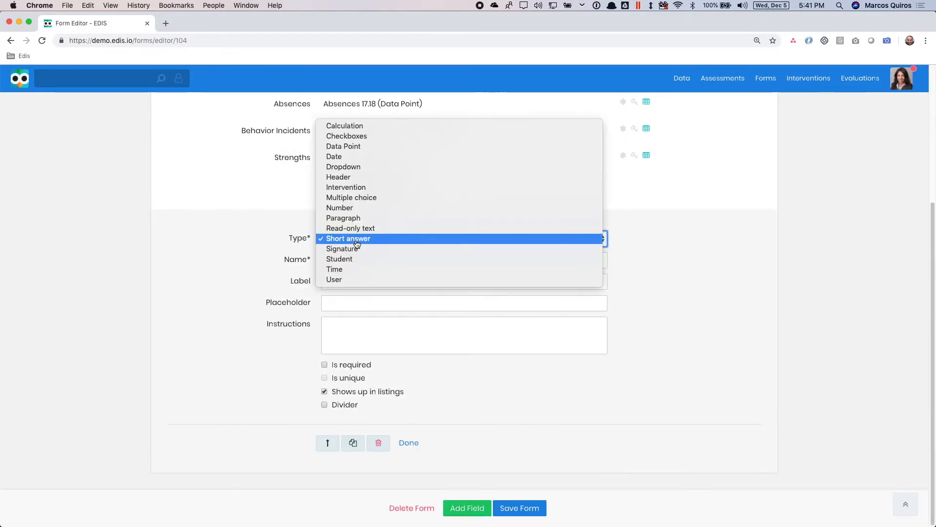
pyautogui.click(354, 218)
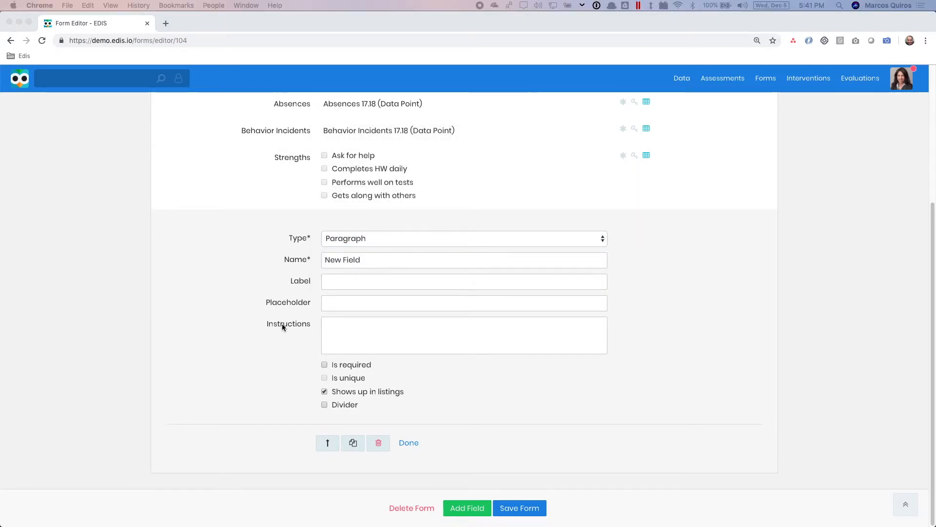
pyautogui.tripleClick(359, 260)
pyautogui.write('Other Strengths')
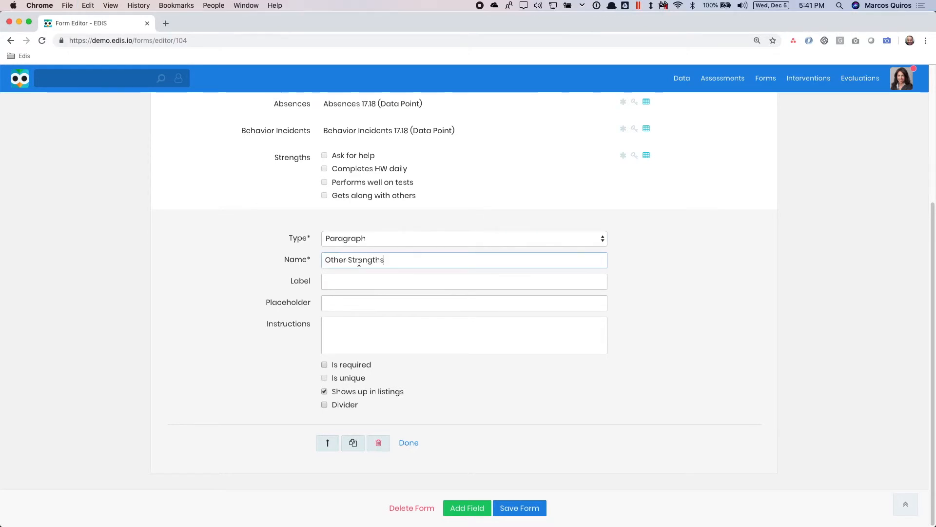
pyautogui.click(407, 442)
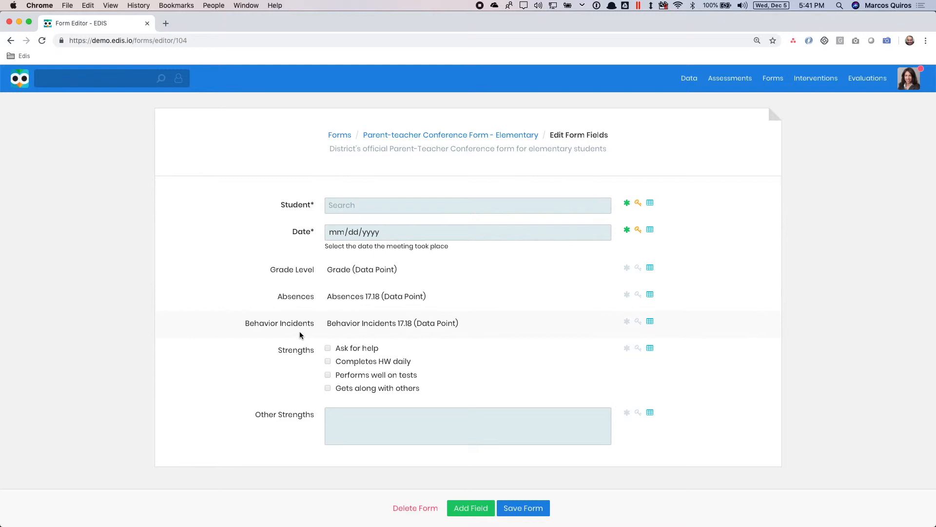
# Duplicate the Strengths checkbox field and move the copy below Other Strengths.
pyautogui.moveTo(291, 423)
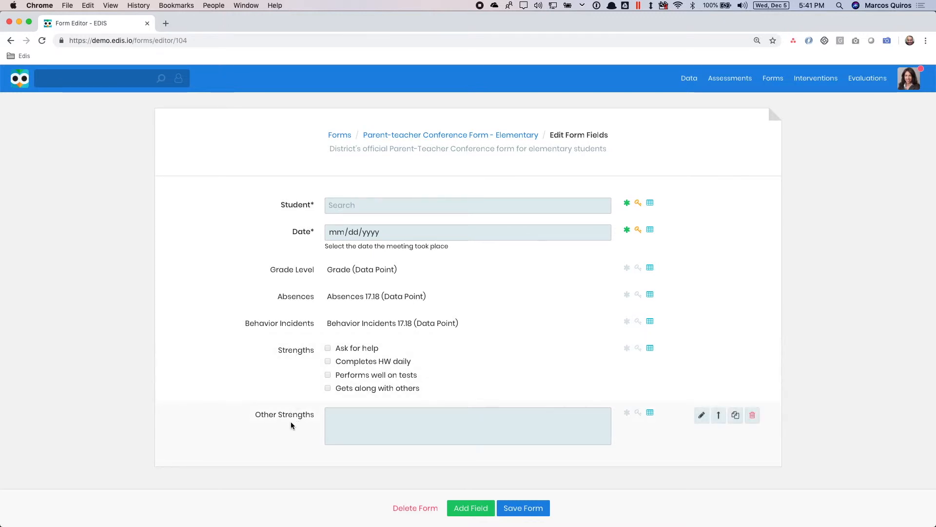
pyautogui.moveTo(294, 385)
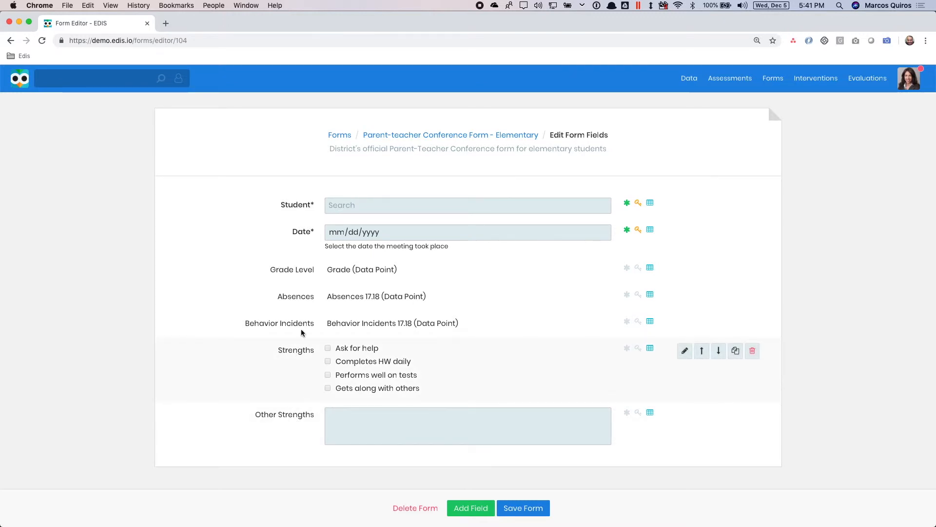
pyautogui.moveTo(359, 406)
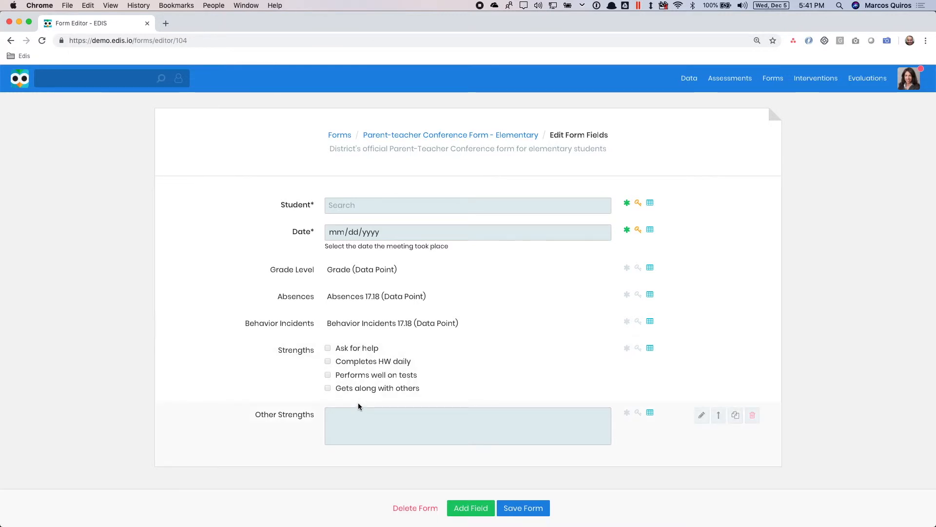
pyautogui.moveTo(472, 432)
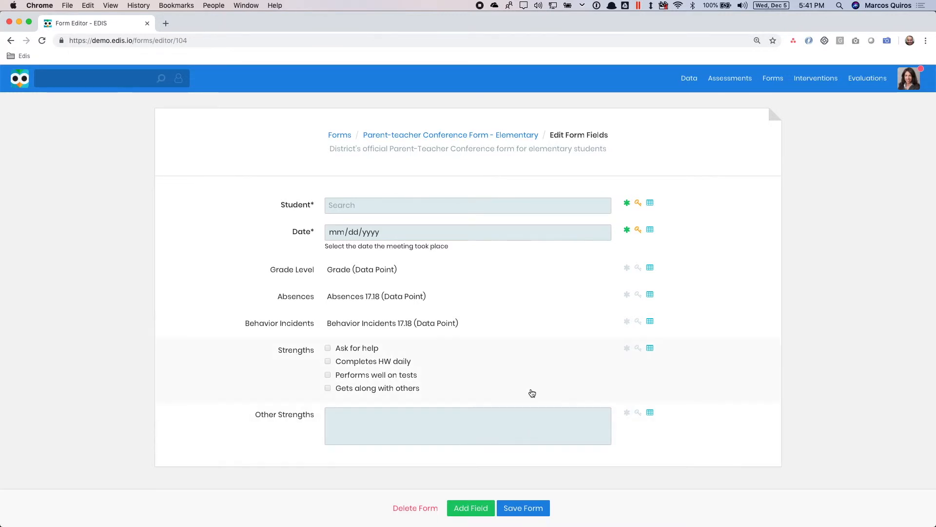
pyautogui.moveTo(529, 391)
pyautogui.click(734, 354)
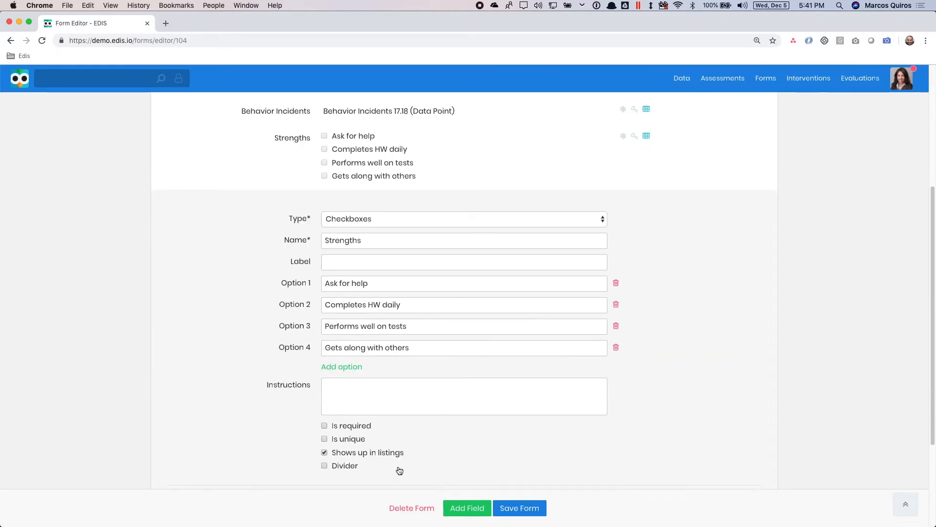
pyautogui.click(432, 423)
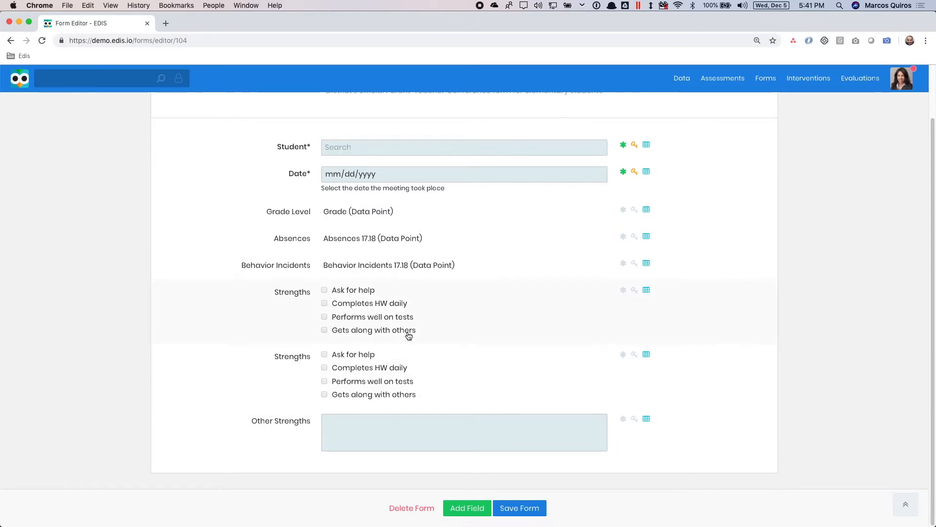
pyautogui.moveTo(590, 376)
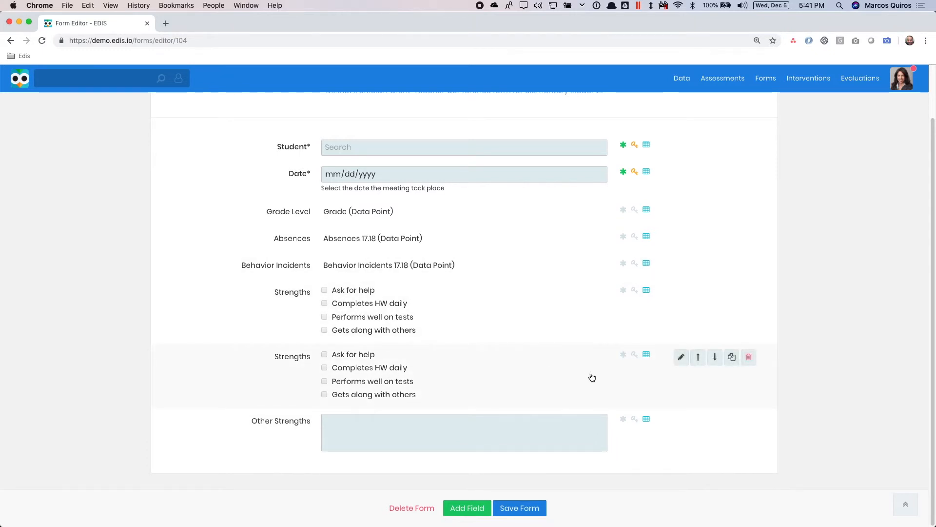
pyautogui.click(715, 358)
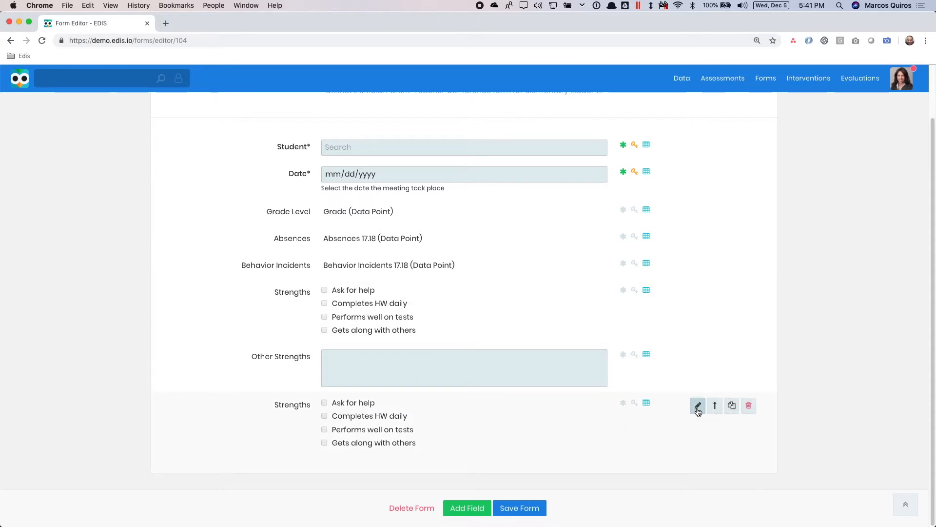
# Rename the copied Strengths field "Concerns" and set its first two options to "Does not ask for help" and "Incomplete HW".
pyautogui.click(697, 406)
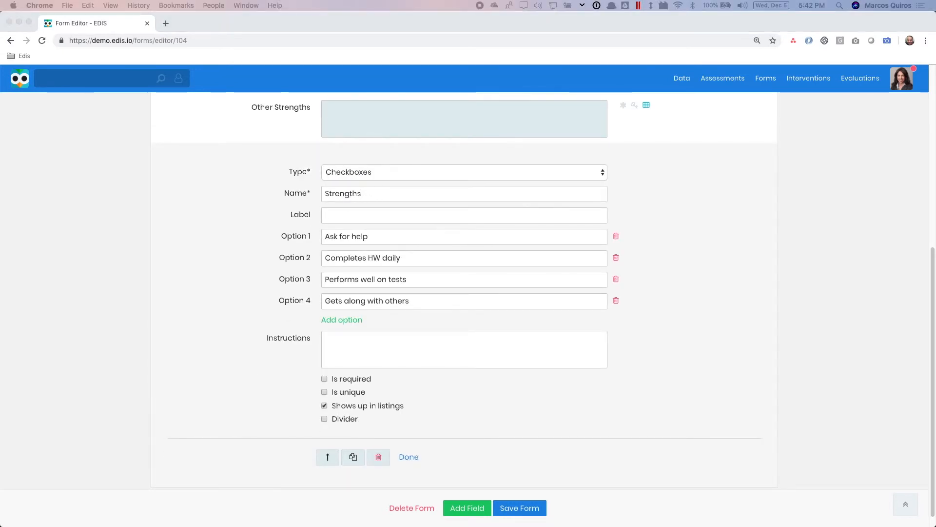
pyautogui.doubleClick(350, 194)
pyautogui.write('Concerns')
pyautogui.tripleClick(359, 236)
pyautogui.write('Does not ask for help')
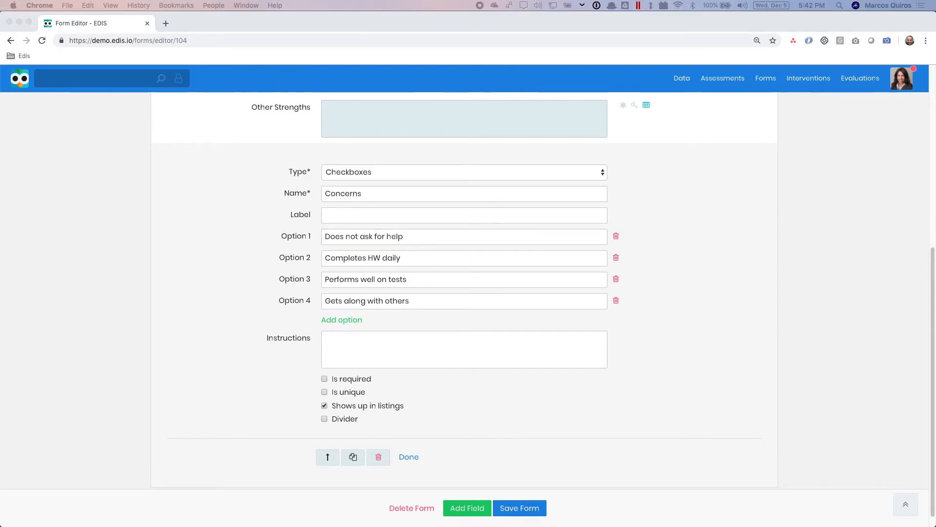
pyautogui.tripleClick(449, 257)
pyautogui.write('Incomplete HW')
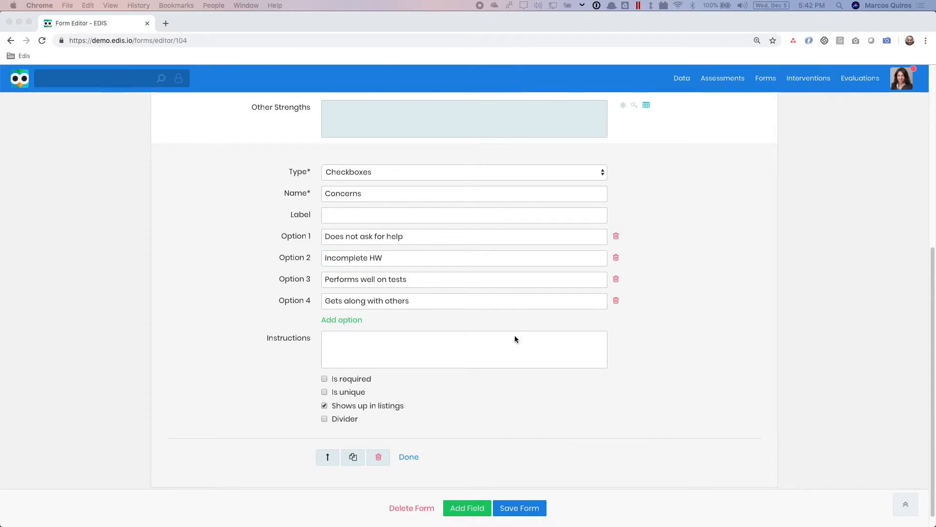
# Set the third and fourth Concerns options to "Minimal class participation" and "Excessive talking", and finish editing the field.
pyautogui.tripleClick(373, 281)
pyautogui.write('Minimal class participation')
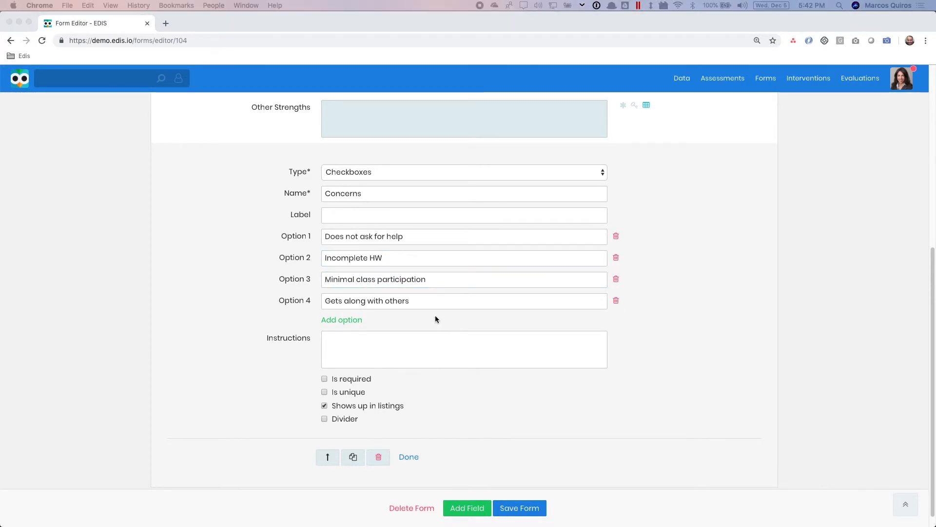
pyautogui.tripleClick(418, 301)
pyautogui.write('Excessive talking')
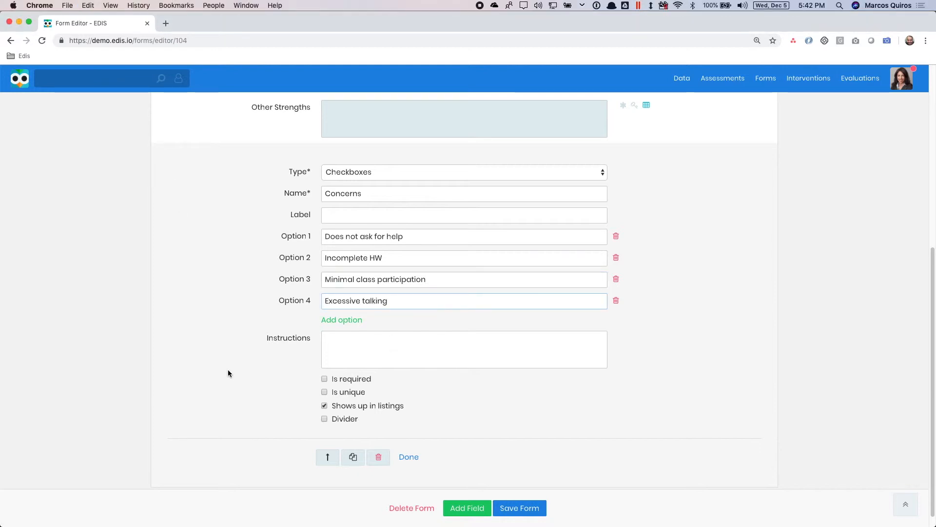
pyautogui.click(407, 457)
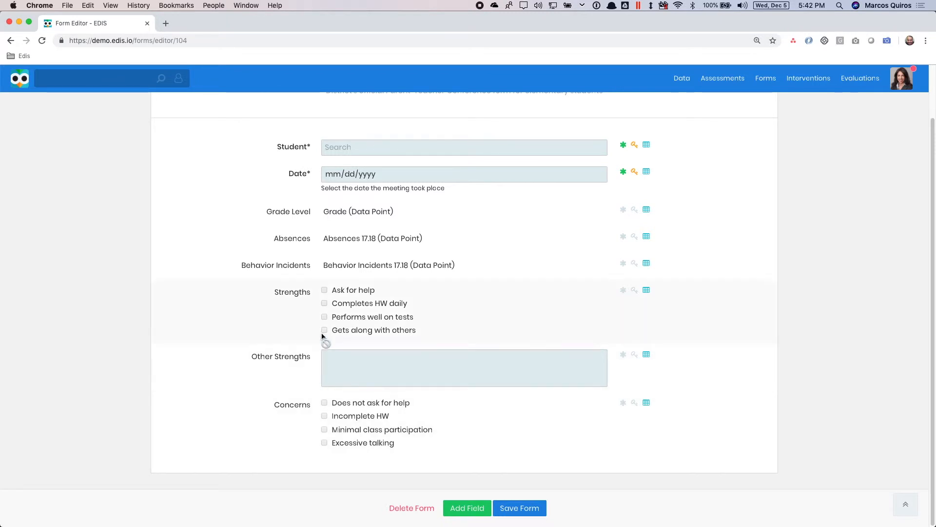
# Turn a duplicate of the Other Strengths field into "Other Concerns", placed below the Concerns field.
pyautogui.moveTo(640, 358)
pyautogui.click(731, 357)
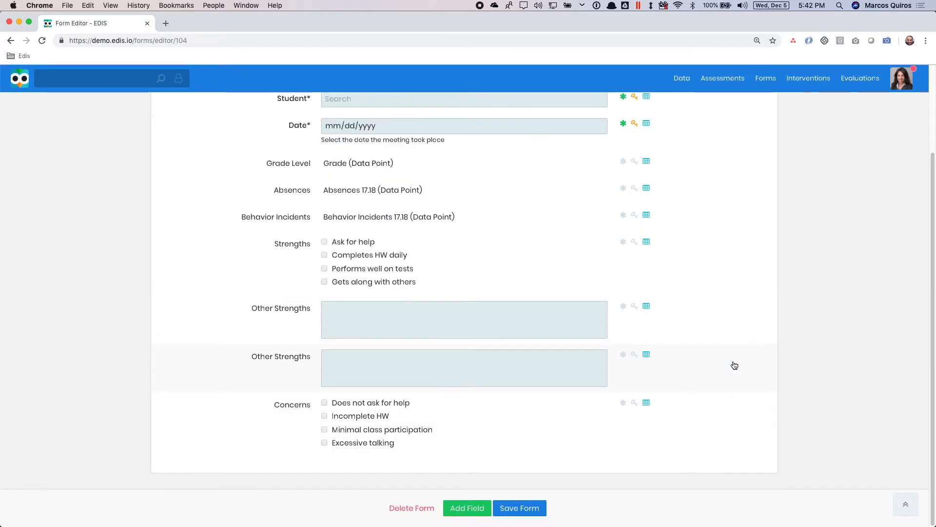
pyautogui.doubleClick(370, 194)
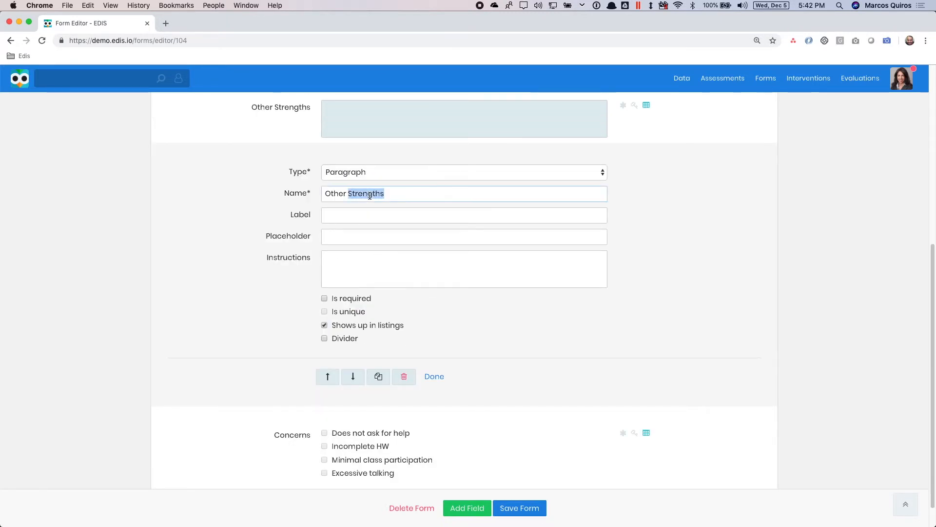
pyautogui.write('Conce')
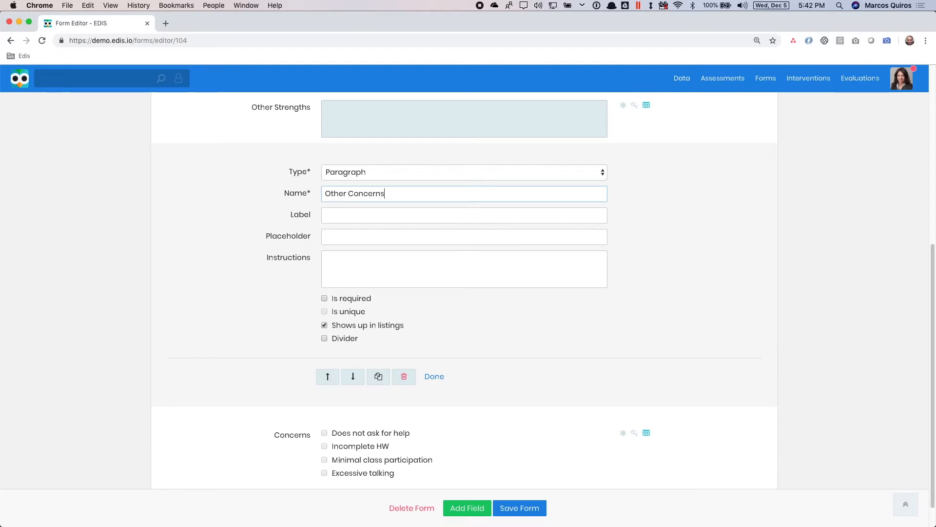
pyautogui.click(442, 378)
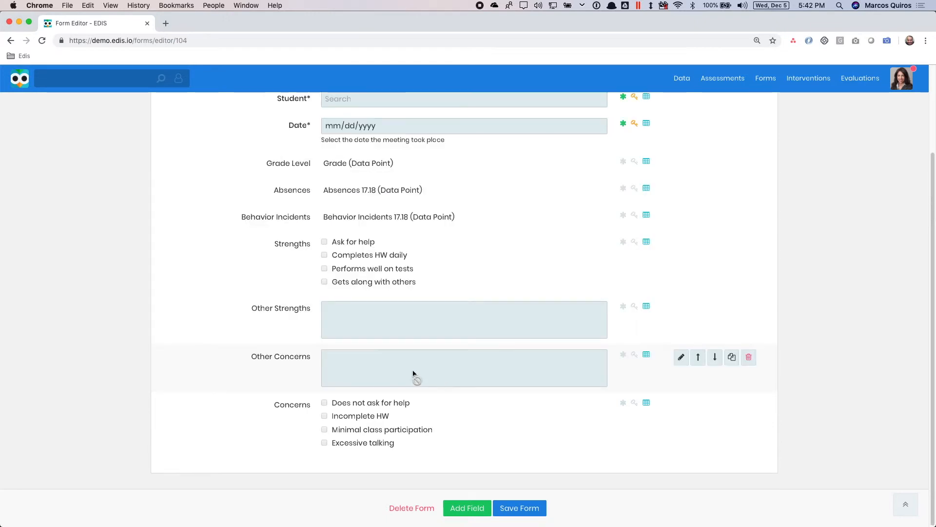
pyautogui.click(715, 358)
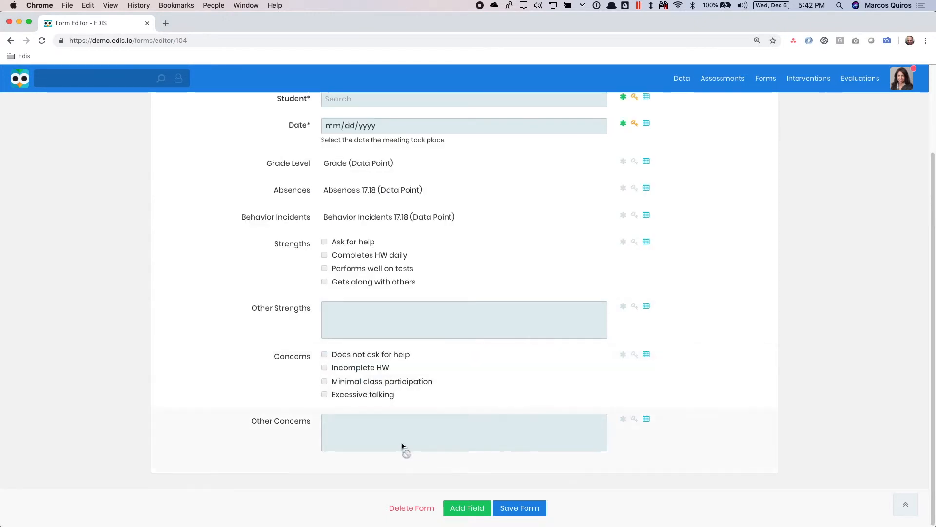
# Review the form's fields from Student to Other Concerns and check the Word outline for the remaining items.
pyautogui.scroll(3, 271, 161)
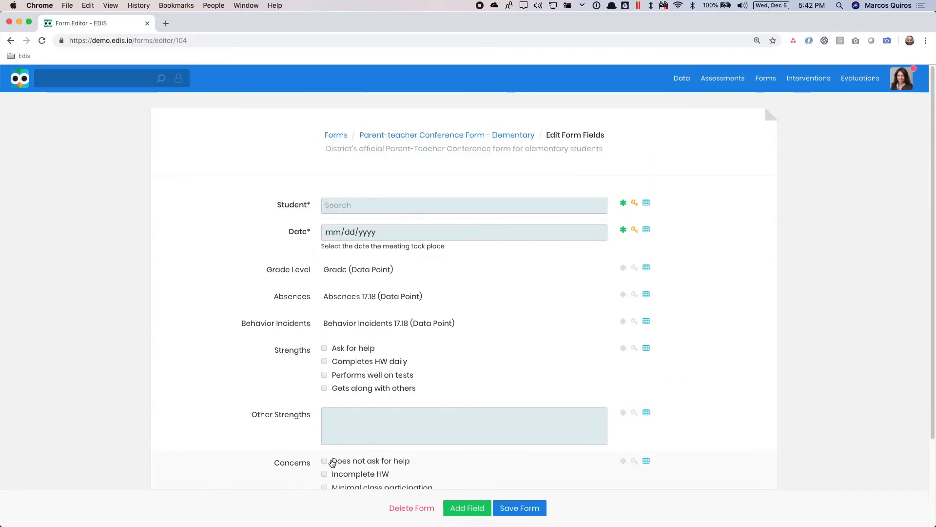
pyautogui.scroll(-3, 290, 296)
pyautogui.scroll(3, 314, 393)
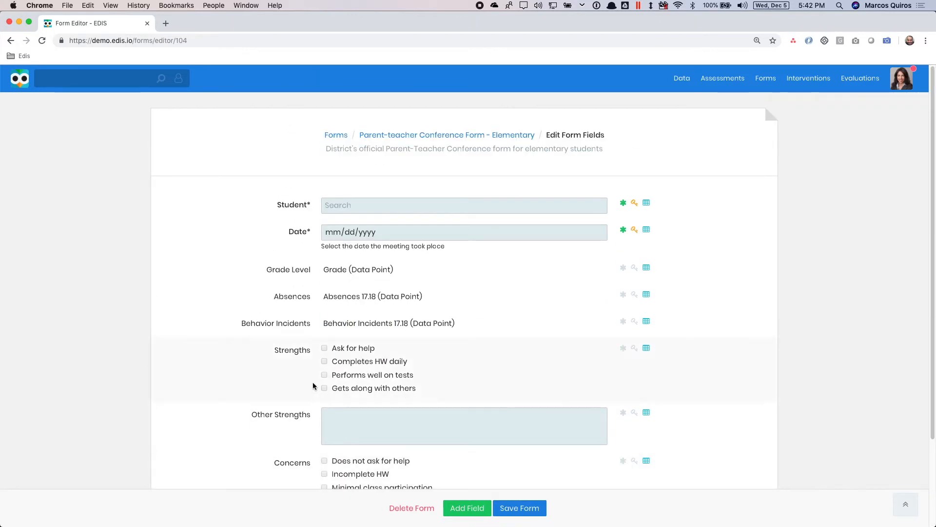
pyautogui.scroll(-3, 301, 335)
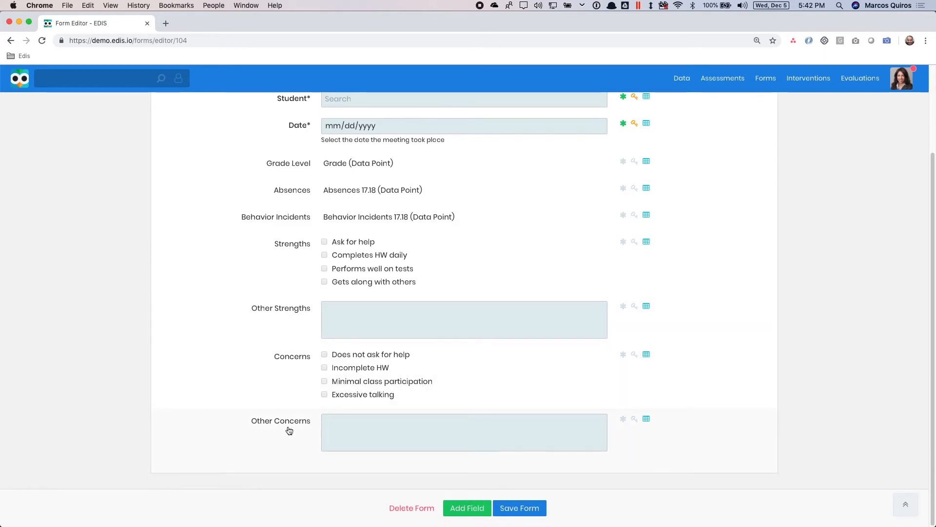
pyautogui.scroll(3, 312, 331)
pyautogui.scroll(-3, 308, 321)
pyautogui.moveTo(0, 57); pyautogui.dragTo(437, 45)
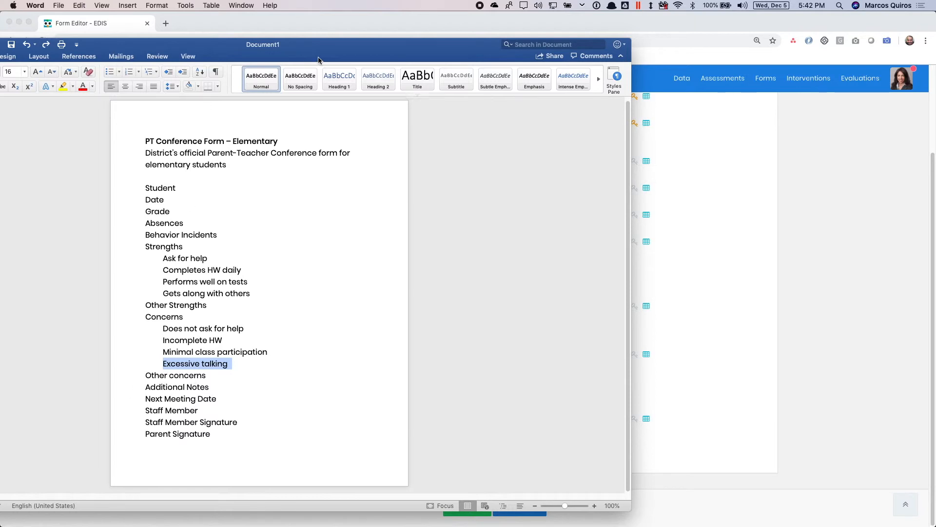
pyautogui.moveTo(335, 52); pyautogui.dragTo(0, 57)
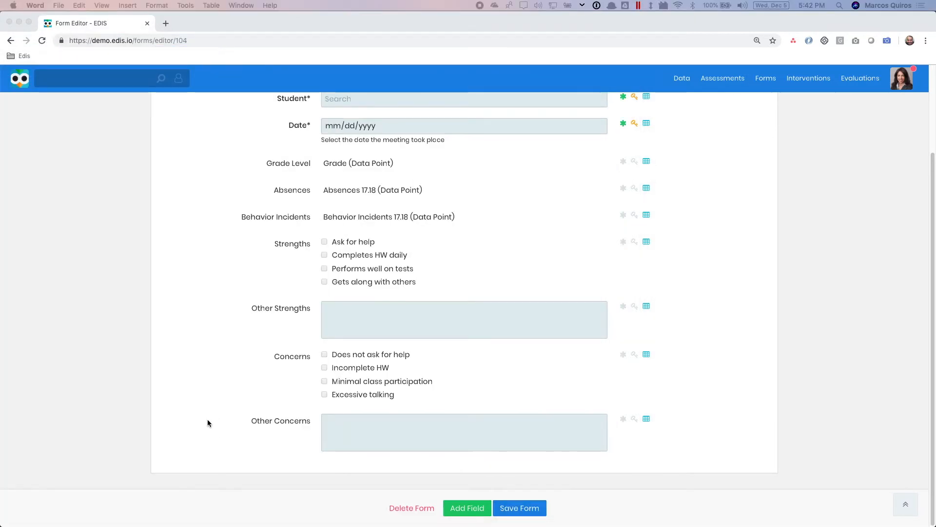
# Add a field of type Paragraph, name it "Additional Notes" and close its settings.
pyautogui.click(469, 507)
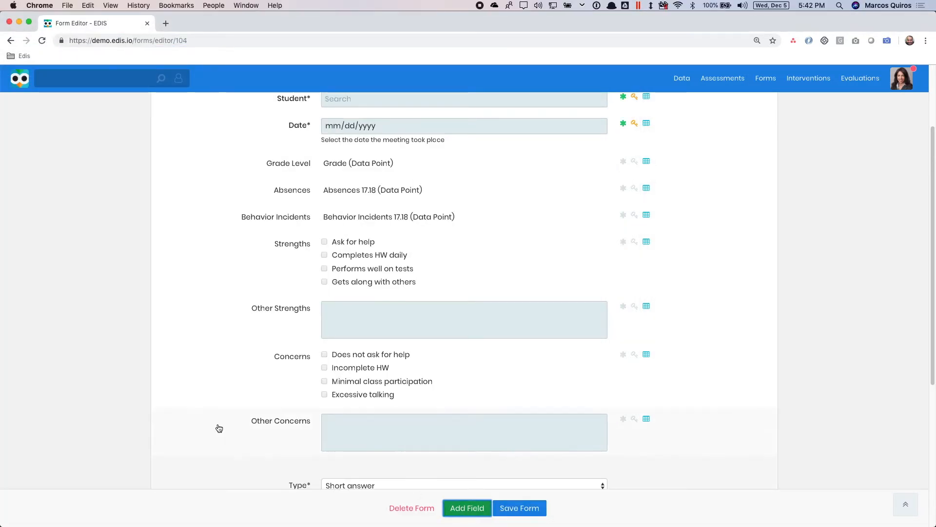
pyautogui.scroll(-4, 219, 428)
pyautogui.click(384, 296)
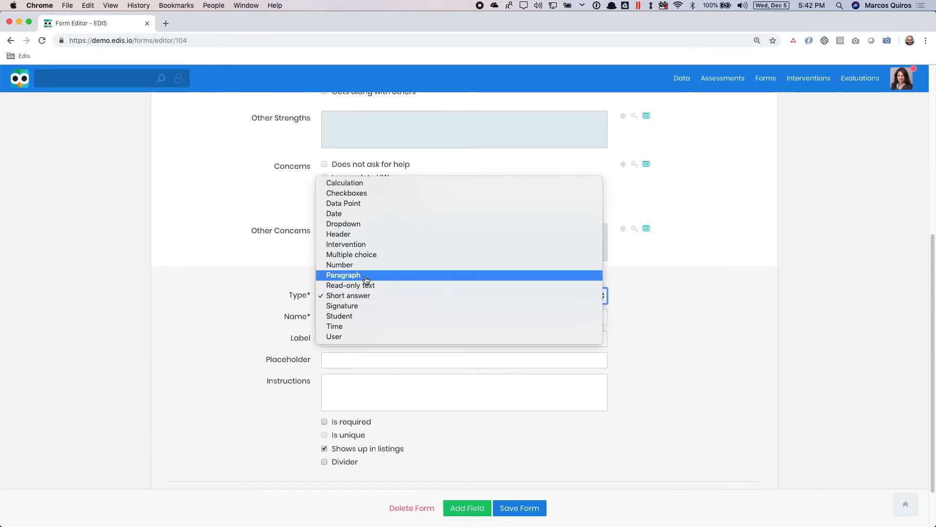
pyautogui.click(363, 273)
pyautogui.click(381, 318)
pyautogui.press('super+a')
pyautogui.write('Additional Notes')
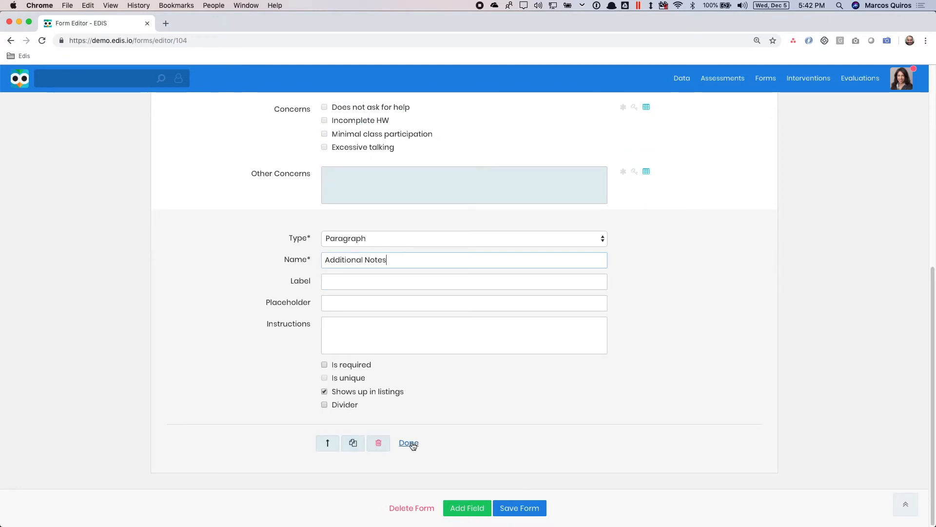
pyautogui.click(410, 443)
pyautogui.moveTo(283, 435)
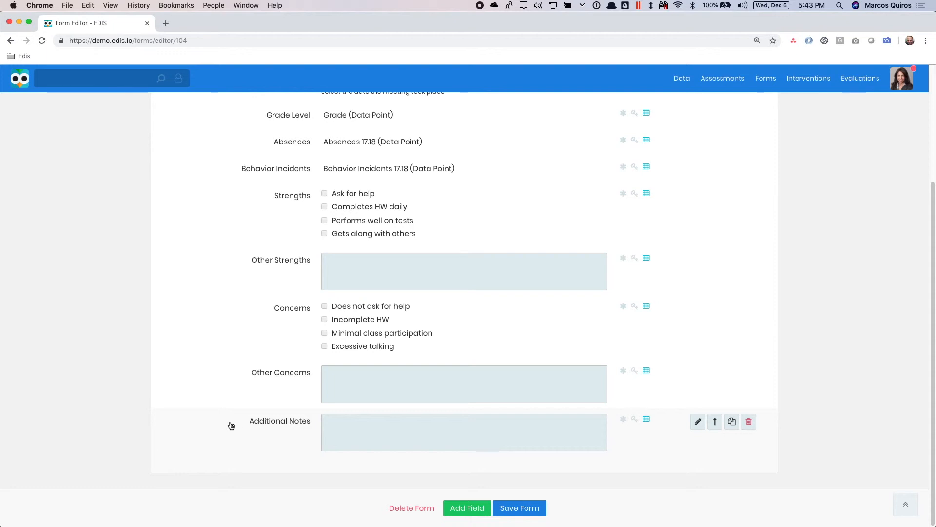
pyautogui.scroll(3, 225, 424)
pyautogui.scroll(-3, 225, 423)
pyautogui.scroll(3, 259, 438)
pyautogui.scroll(-5, 300, 297)
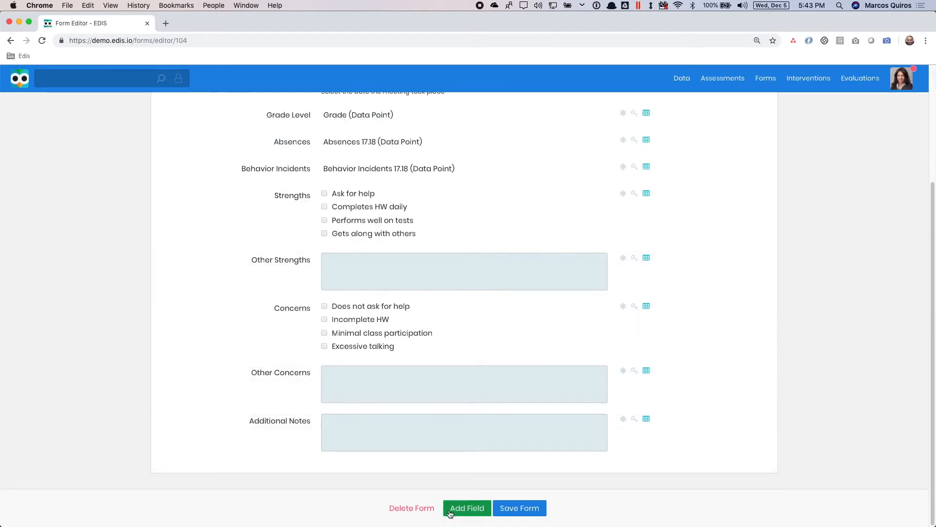
# Add a Date field named "Next Meeting Date" with No Default Date and finish editing it.
pyautogui.click(467, 508)
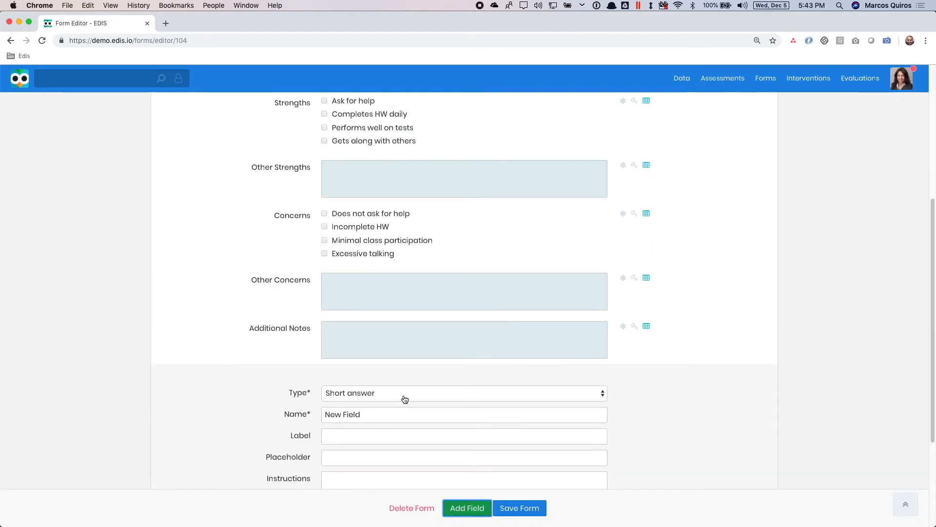
pyautogui.click(403, 394)
pyautogui.click(357, 315)
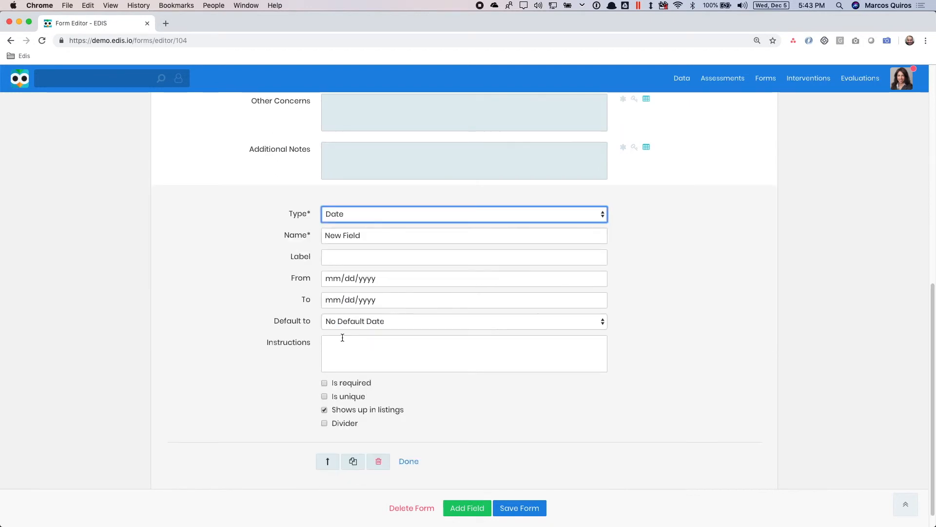
pyautogui.click(366, 235)
pyautogui.write('N')
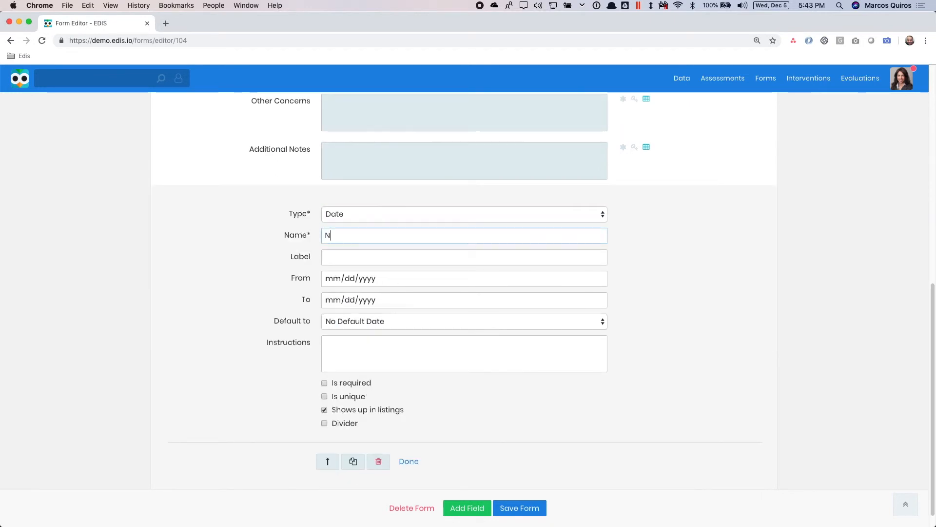
pyautogui.write('ext Meeting Date')
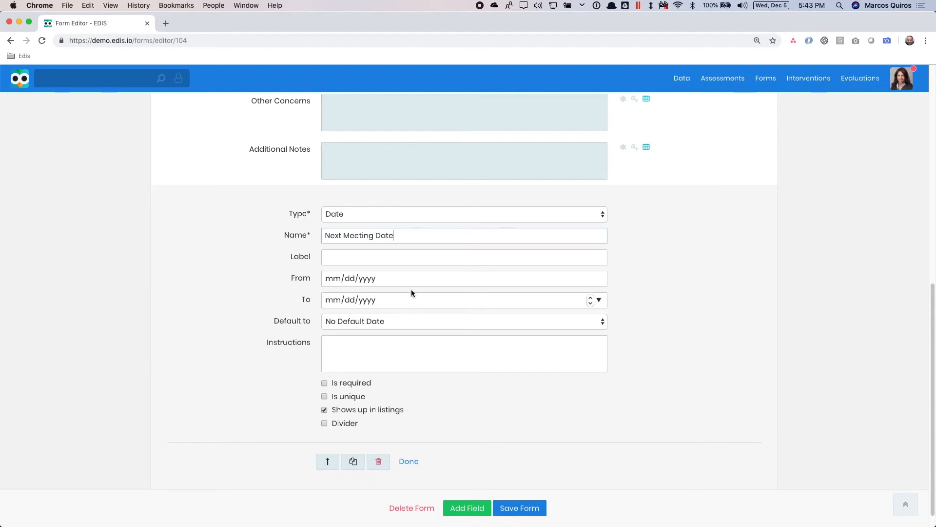
pyautogui.click(380, 322)
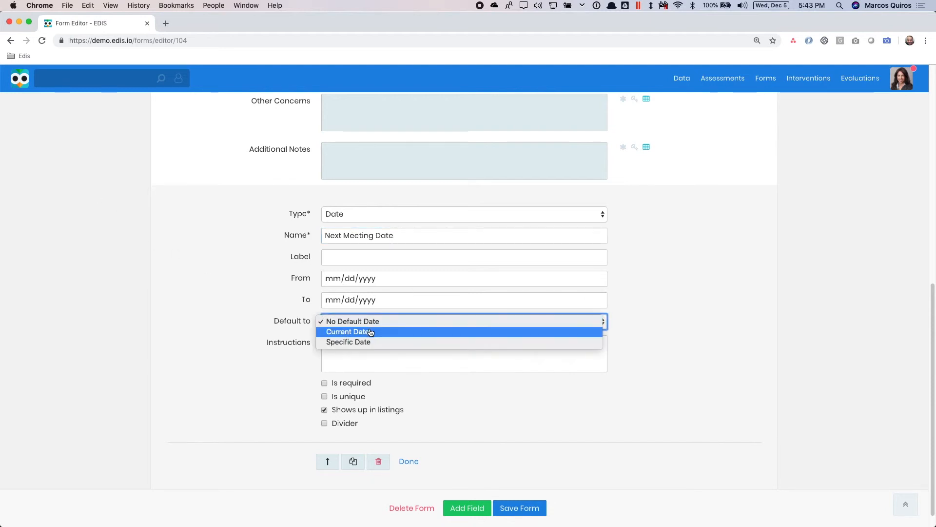
pyautogui.click(236, 280)
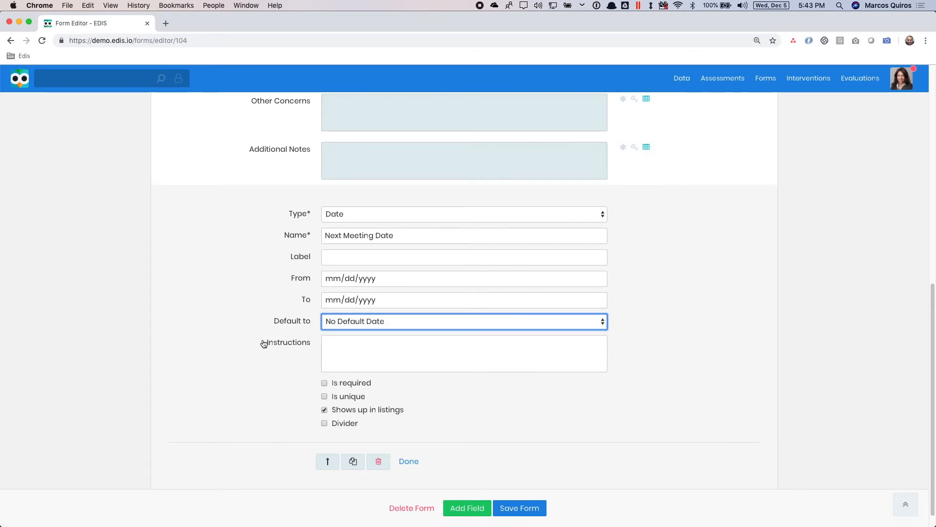
pyautogui.click(412, 464)
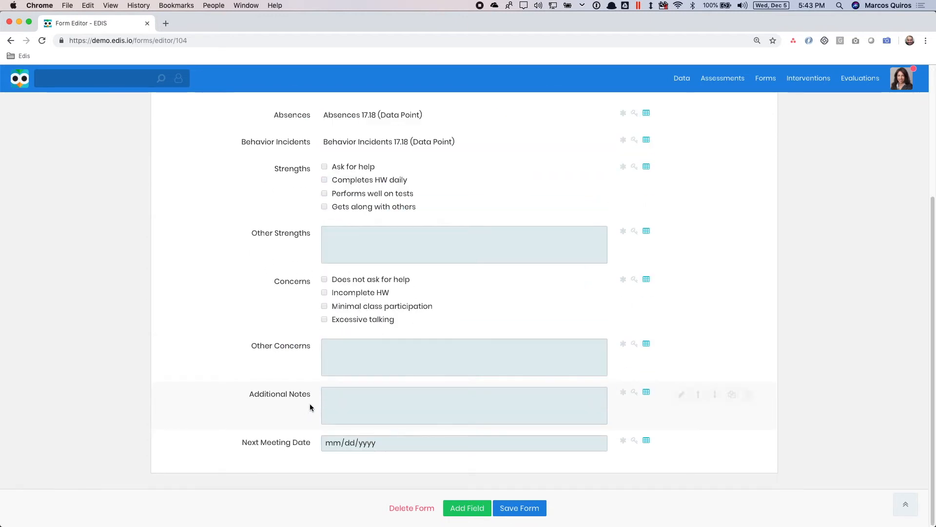
# Add a required field of type User below Next Meeting Date, name it "Staff Member" and finish editing it.
pyautogui.scroll(4, 297, 428)
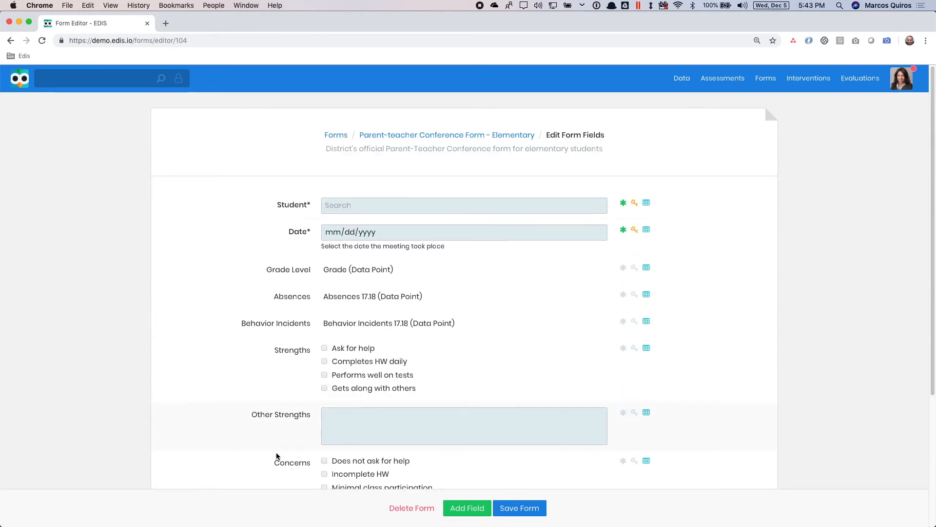
pyautogui.scroll(-4, 274, 452)
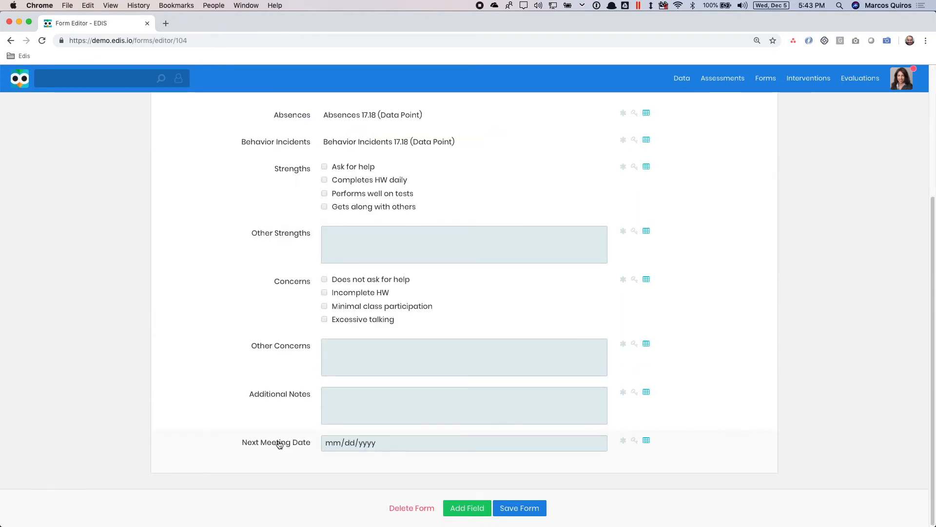
pyautogui.click(457, 508)
pyautogui.click(366, 280)
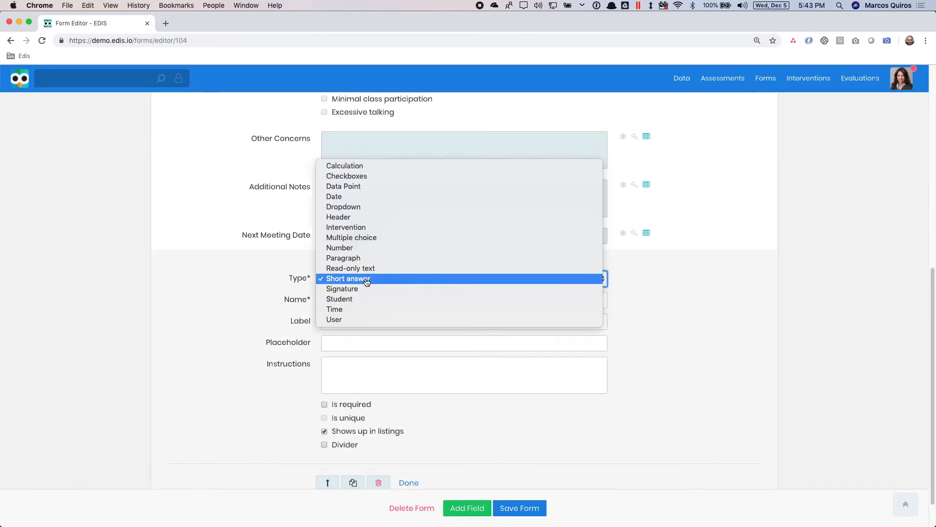
pyautogui.click(346, 320)
pyautogui.moveTo(385, 299); pyautogui.dragTo(215, 285)
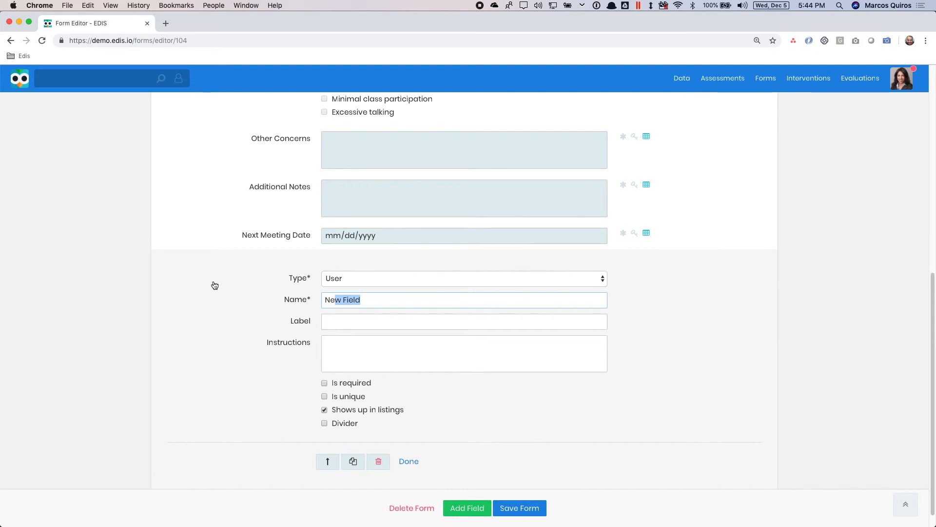
pyautogui.tripleClick(352, 297)
pyautogui.write('Staff Member')
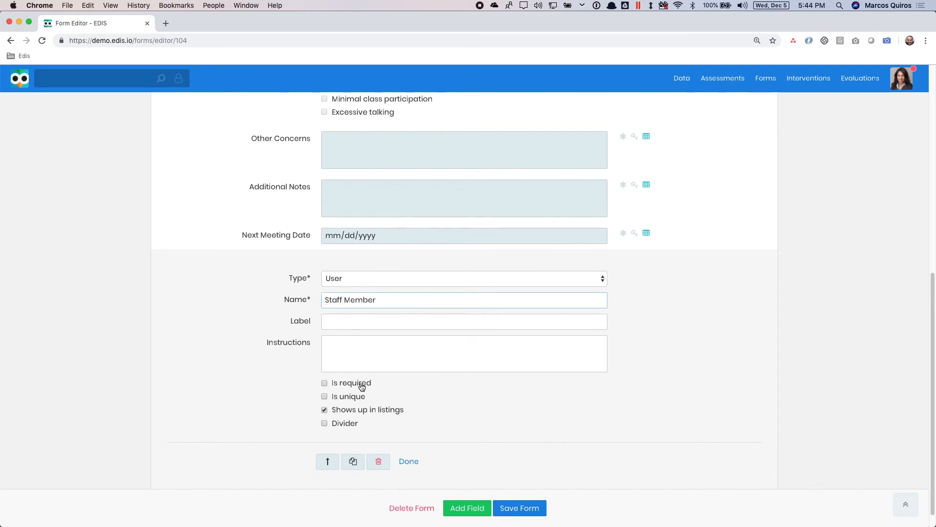
pyautogui.click(410, 463)
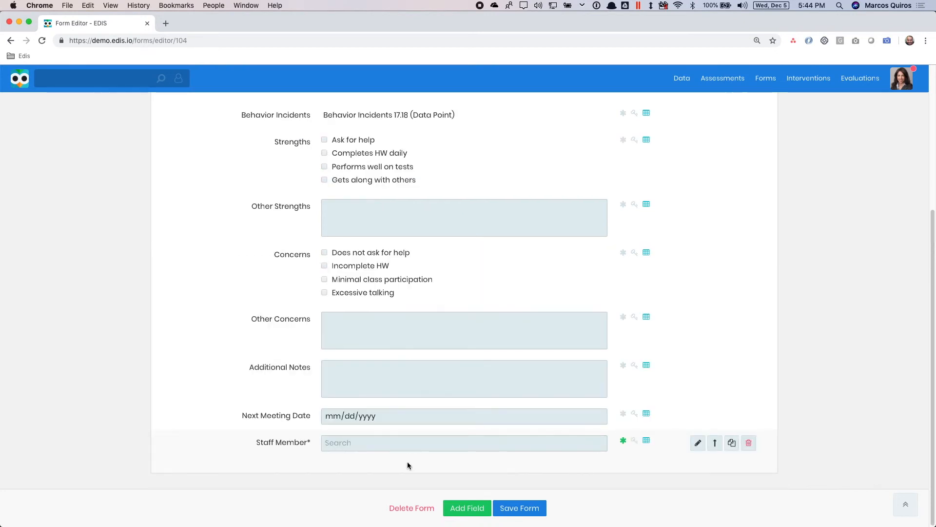
# Add a required field of type Signature, name it "Staff Member Signature" and finish editing it.
pyautogui.moveTo(307, 445)
pyautogui.click(467, 508)
pyautogui.click(366, 292)
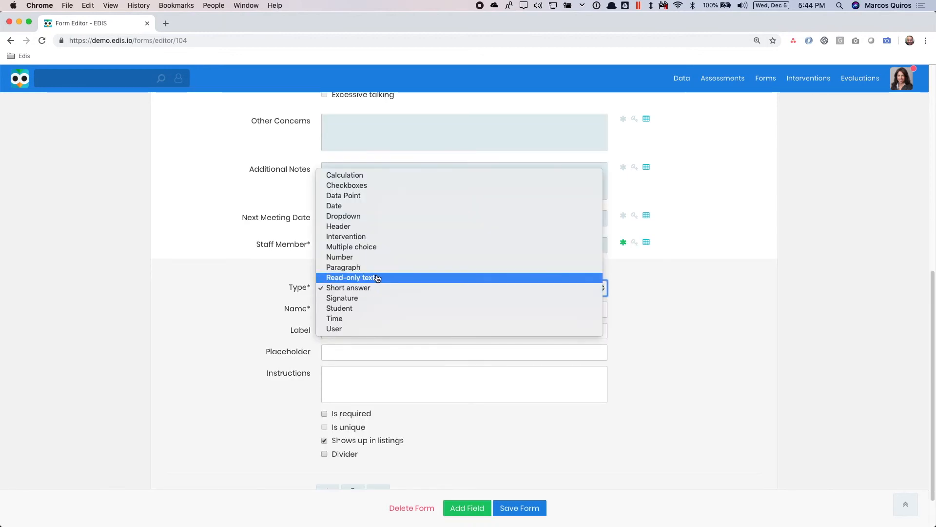
pyautogui.click(371, 299)
pyautogui.press('Tab')
pyautogui.write('Staff Member Sign')
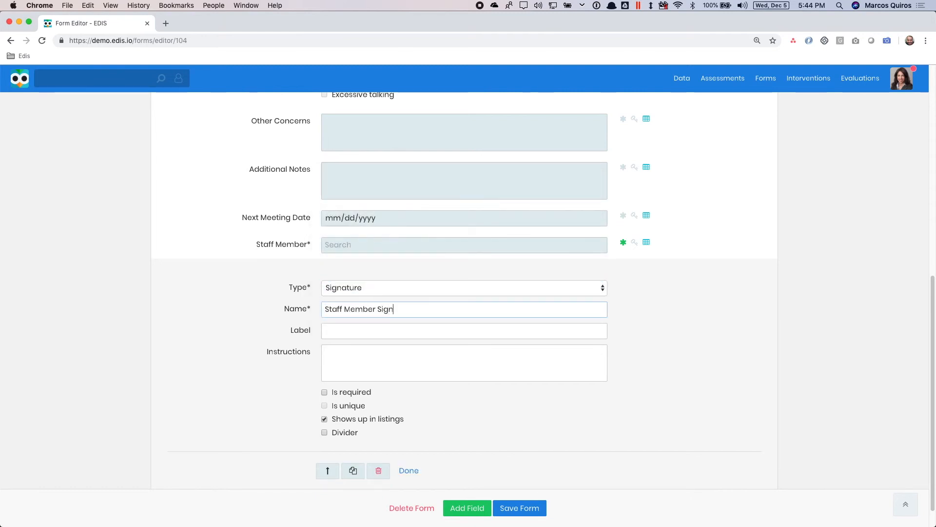
pyautogui.write('ature')
pyautogui.click(358, 396)
pyautogui.click(407, 471)
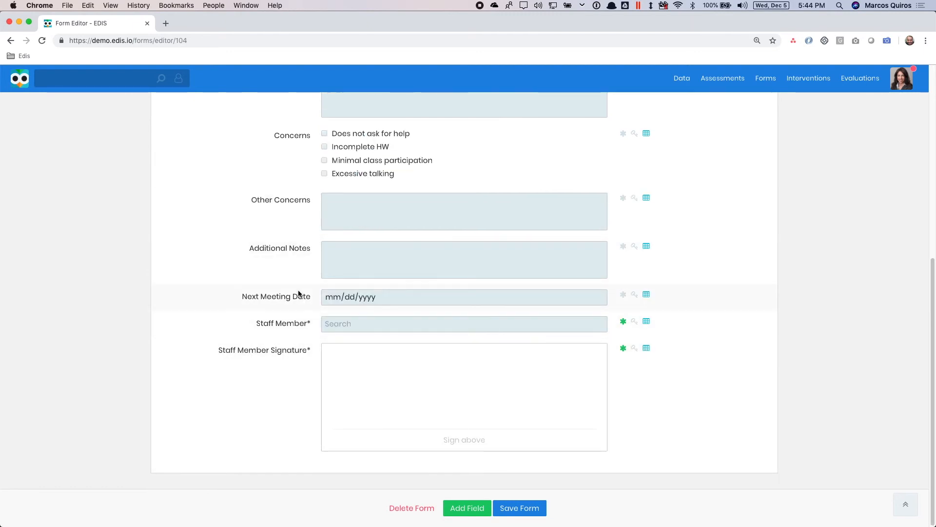
# Duplicate the Staff Member Signature field, rename the copy "Parent Signature" and finish editing it.
pyautogui.moveTo(259, 404)
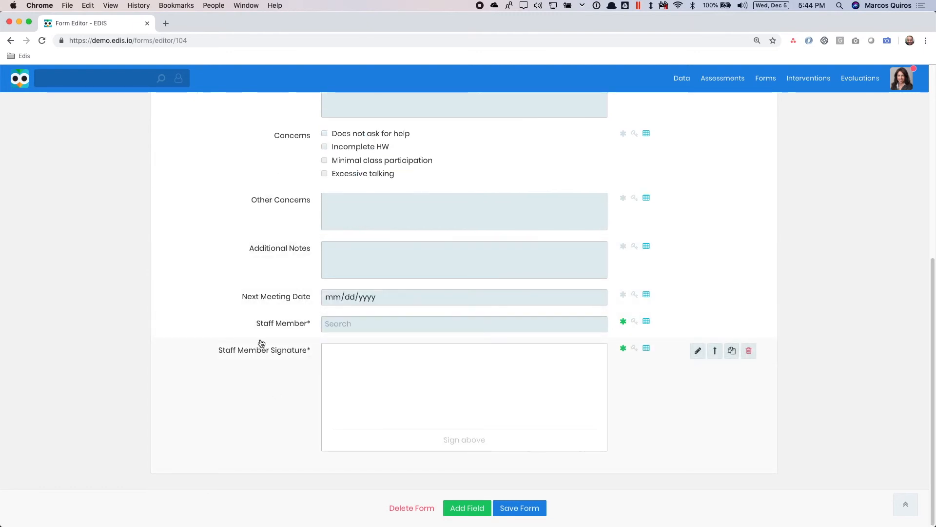
pyautogui.click(732, 350)
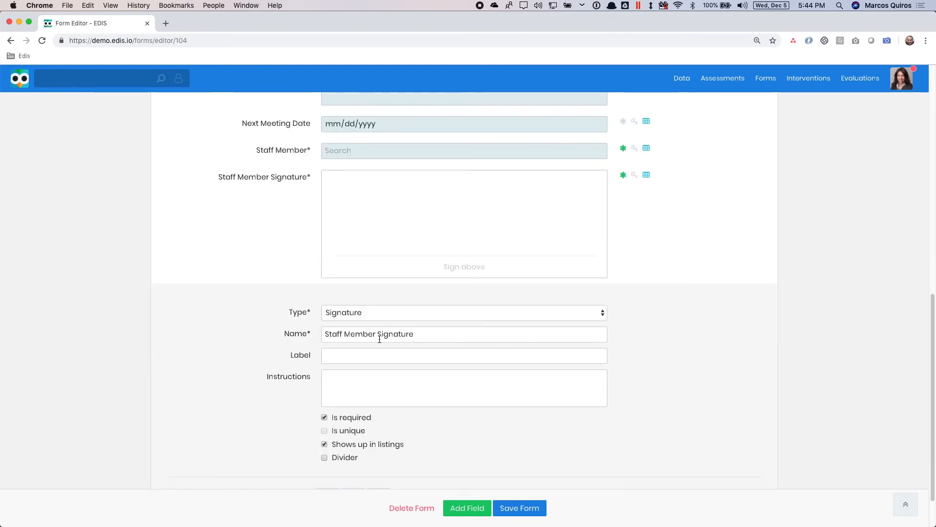
pyautogui.moveTo(377, 336); pyautogui.dragTo(78, 314)
pyautogui.write('Parent')
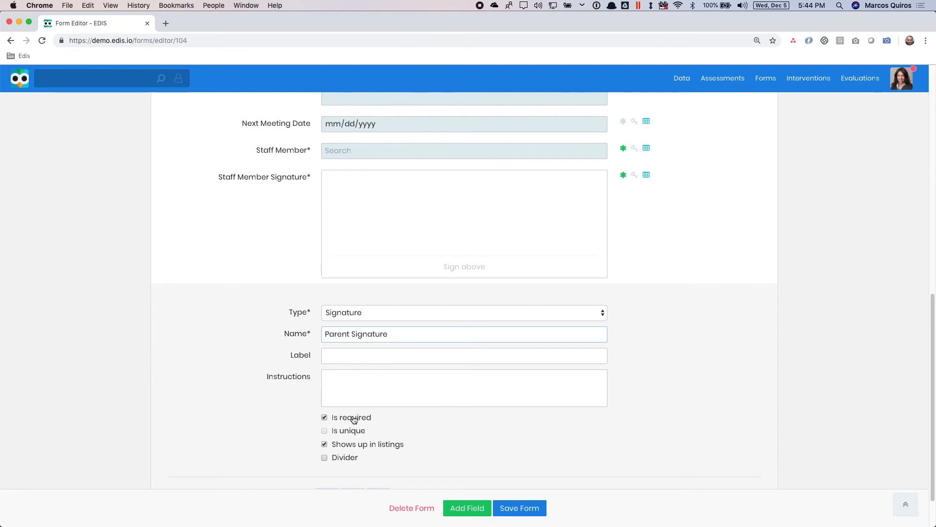
pyautogui.scroll(-2, 395, 448)
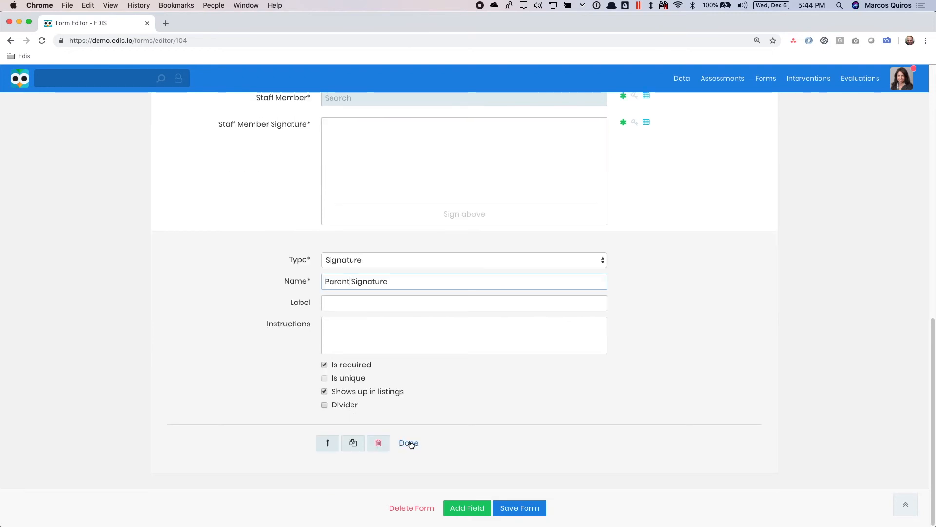
pyautogui.click(410, 442)
# Review all of the form's fields in order, from Student down to Parent Signature.
pyautogui.scroll(10, 244, 343)
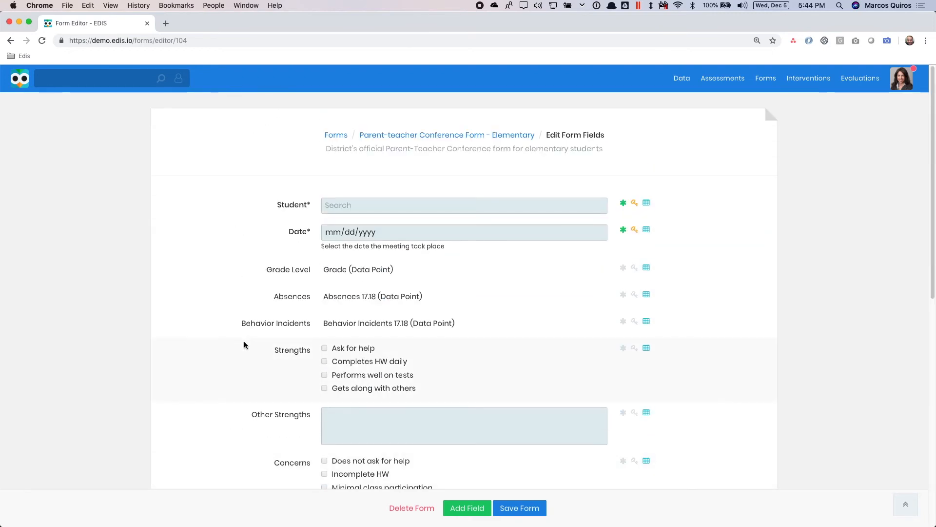
pyautogui.scroll(-10, 244, 342)
pyautogui.scroll(10, 245, 342)
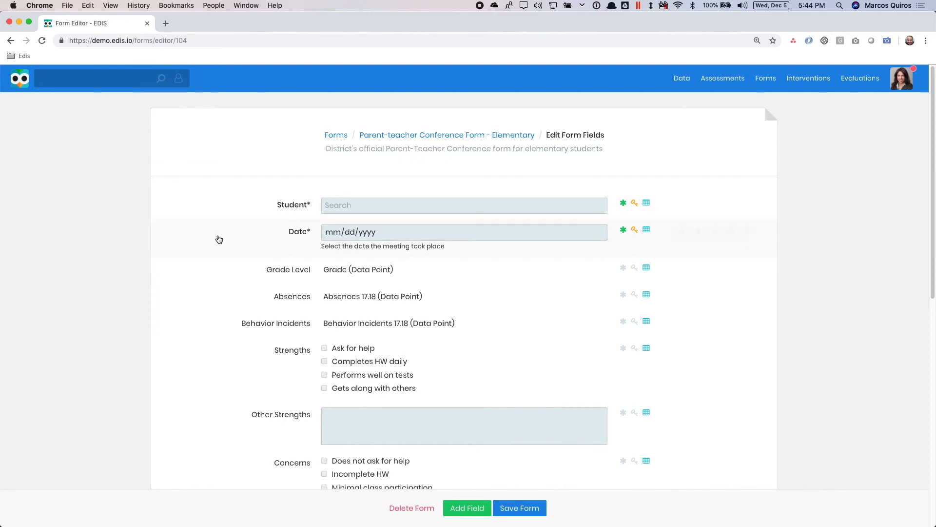
pyautogui.scroll(-2, 239, 283)
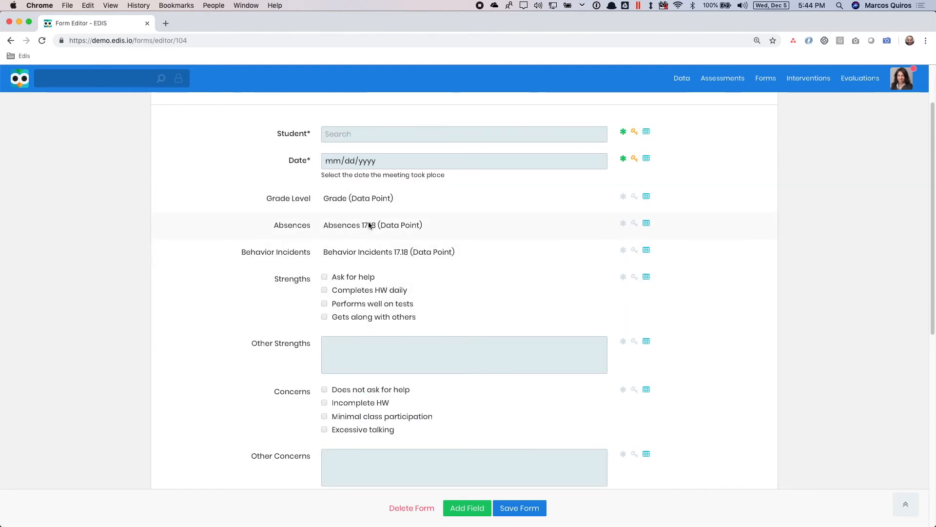
pyautogui.scroll(-2, 276, 305)
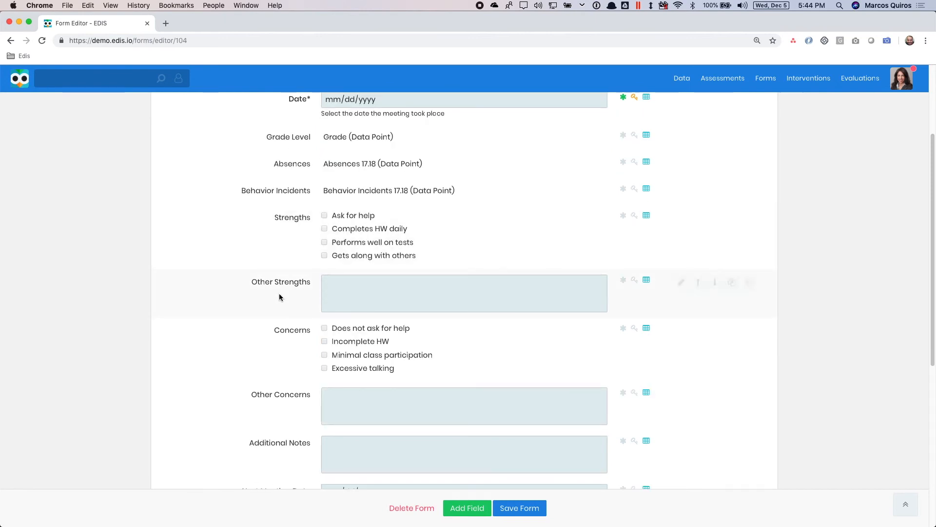
pyautogui.scroll(-2, 289, 331)
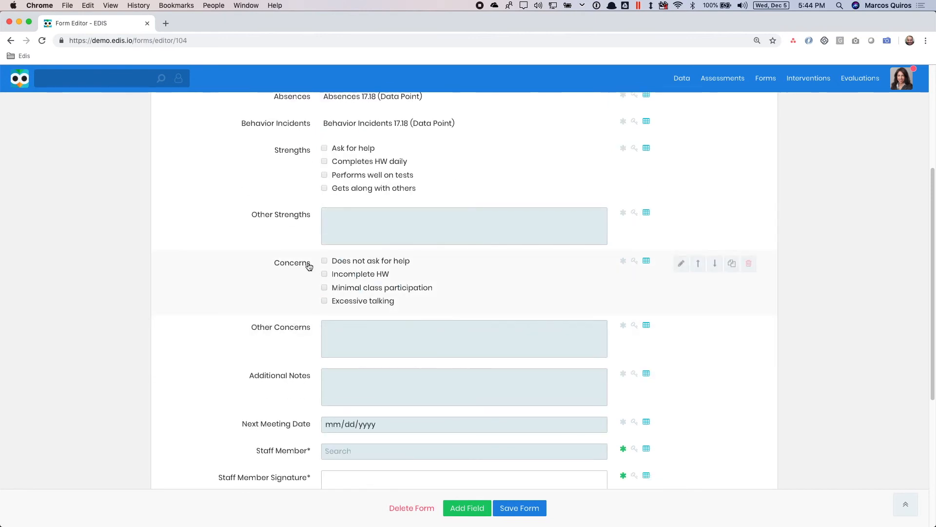
pyautogui.scroll(-3, 315, 350)
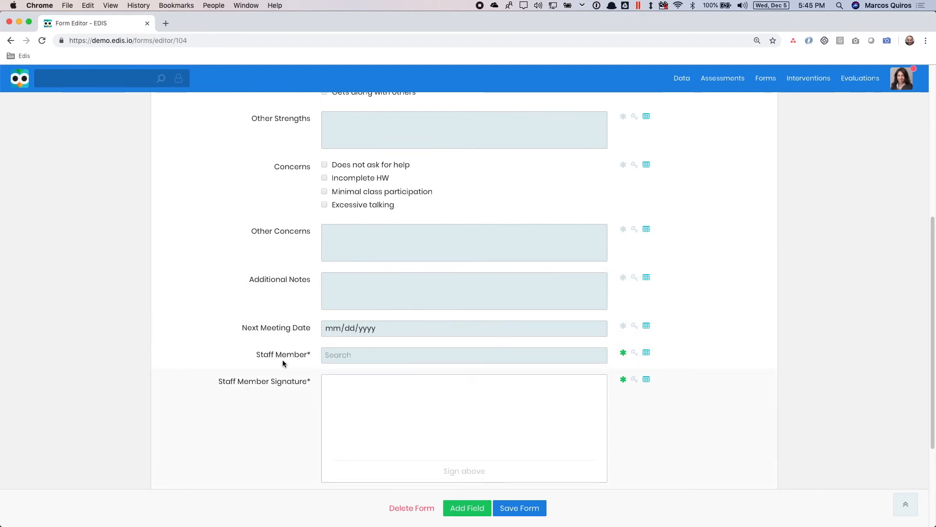
pyautogui.scroll(-5, 196, 327)
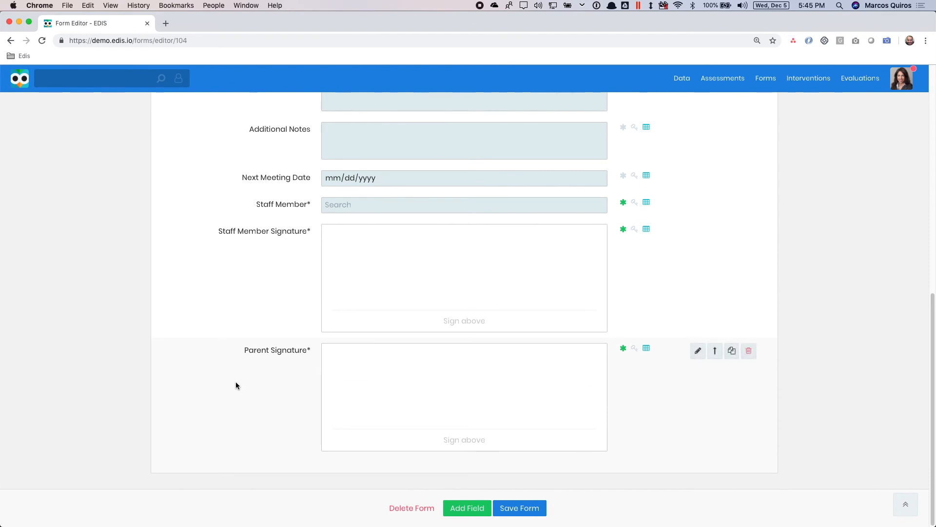
# Save the form and go to its entries page.
pyautogui.scroll(1, 236, 382)
pyautogui.scroll(-1, 253, 273)
pyautogui.click(521, 509)
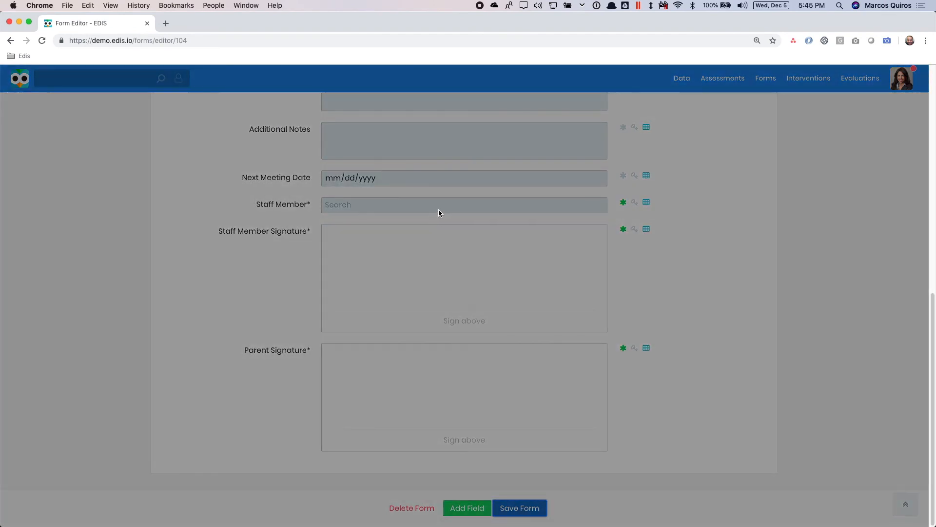
pyautogui.click(532, 164)
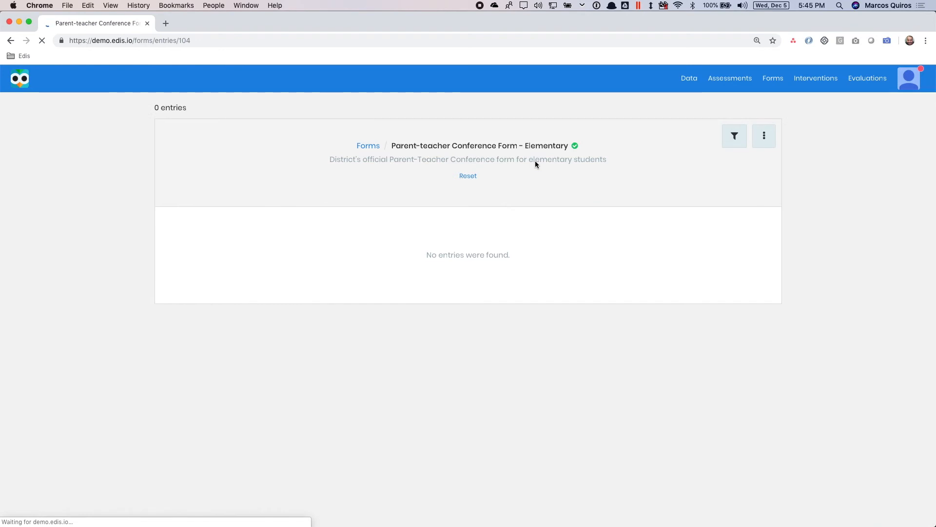
# Open the list of all forms and search it for "parent-teacher".
pyautogui.click(772, 80)
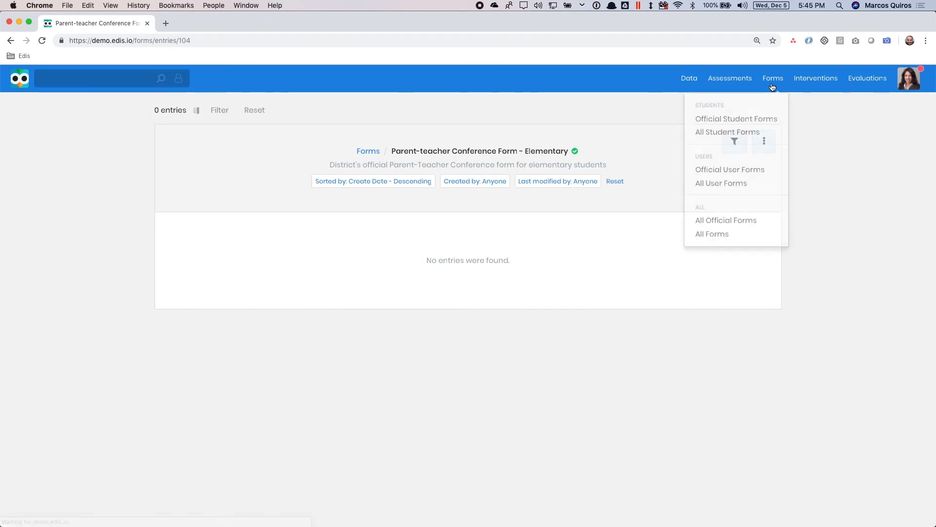
pyautogui.click(719, 238)
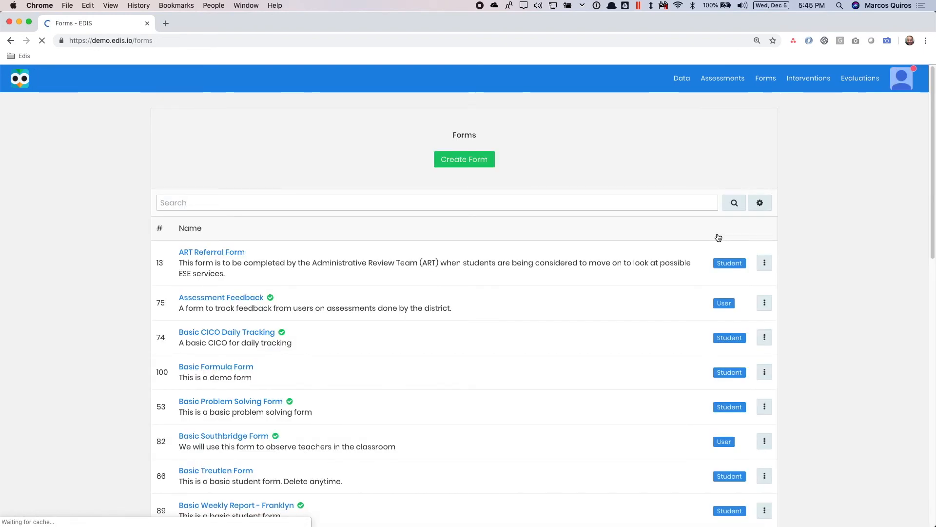
pyautogui.click(524, 203)
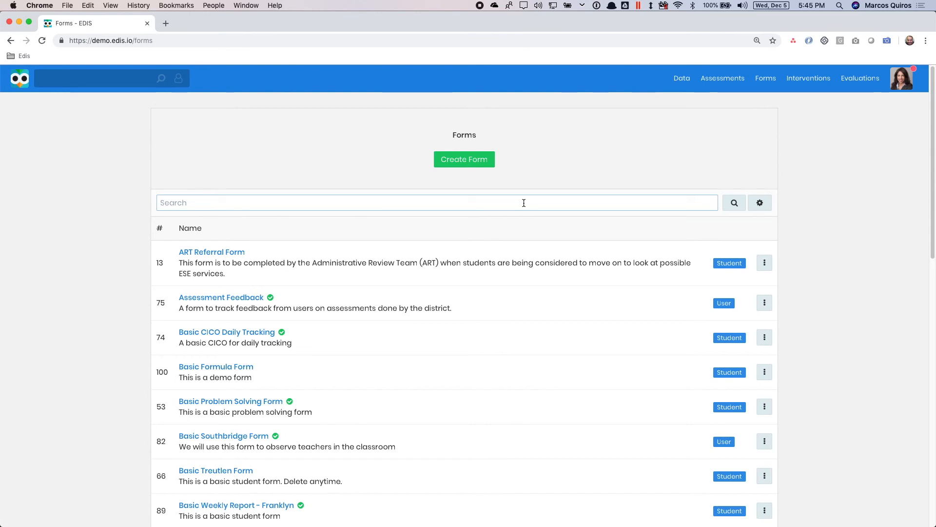
pyautogui.write('parent-teacher')
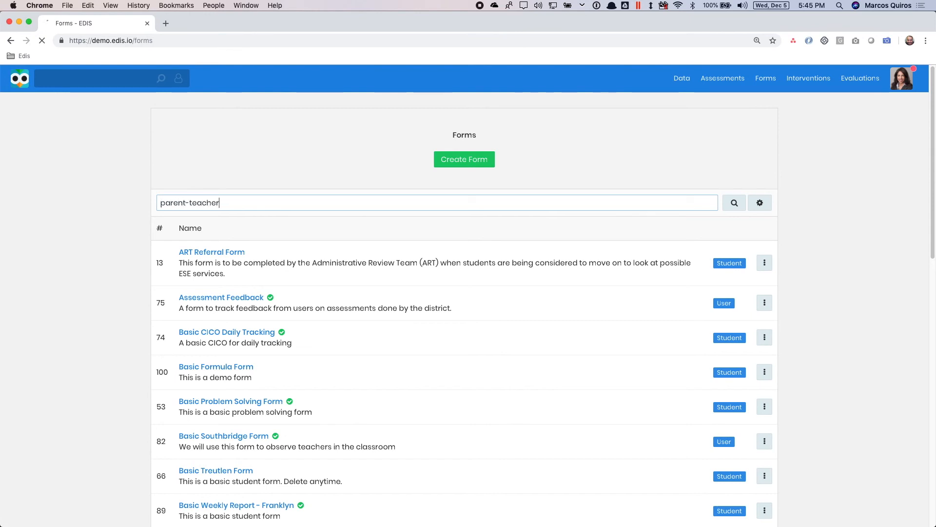
pyautogui.press('Return')
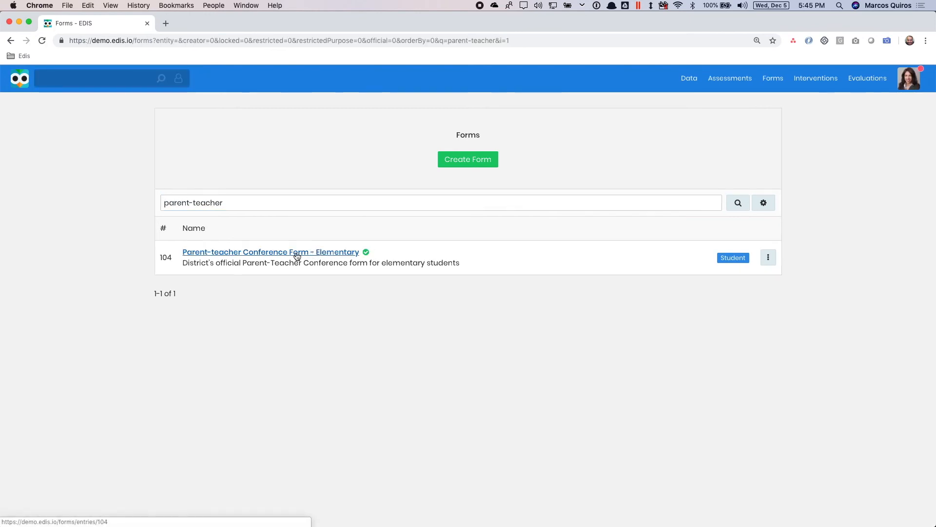
# Start a new entry of the Parent-teacher Conference Form - Elementary and look over its blank fields.
pyautogui.click(769, 260)
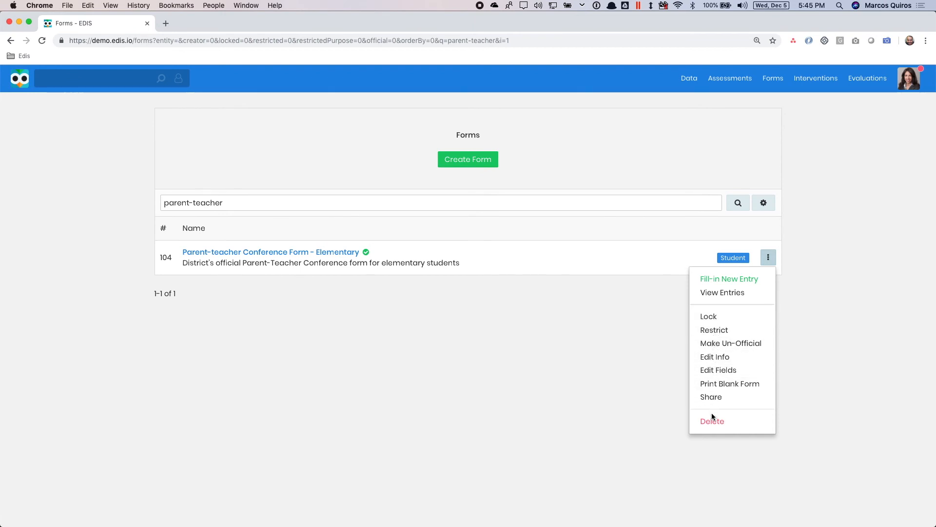
pyautogui.click(644, 259)
pyautogui.click(768, 257)
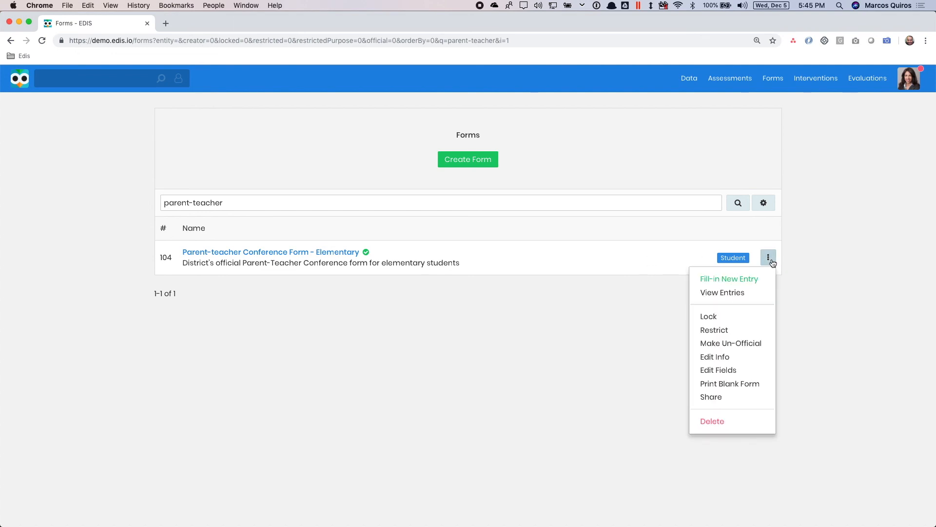
pyautogui.click(744, 279)
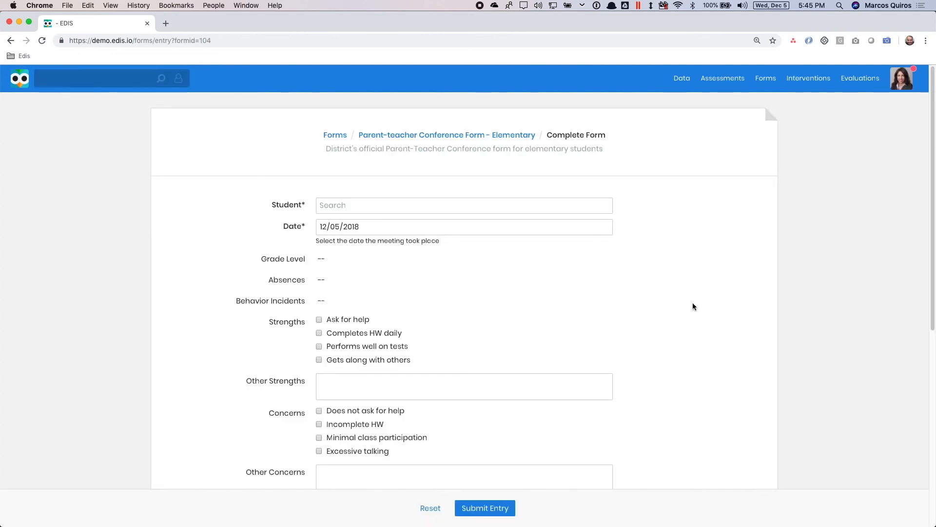
pyautogui.scroll(-4, 682, 303)
pyautogui.scroll(5, 655, 315)
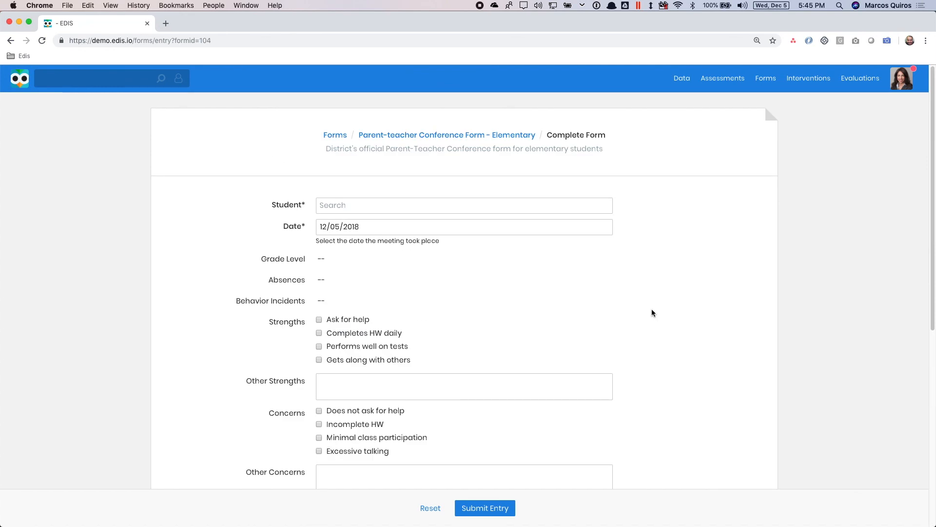